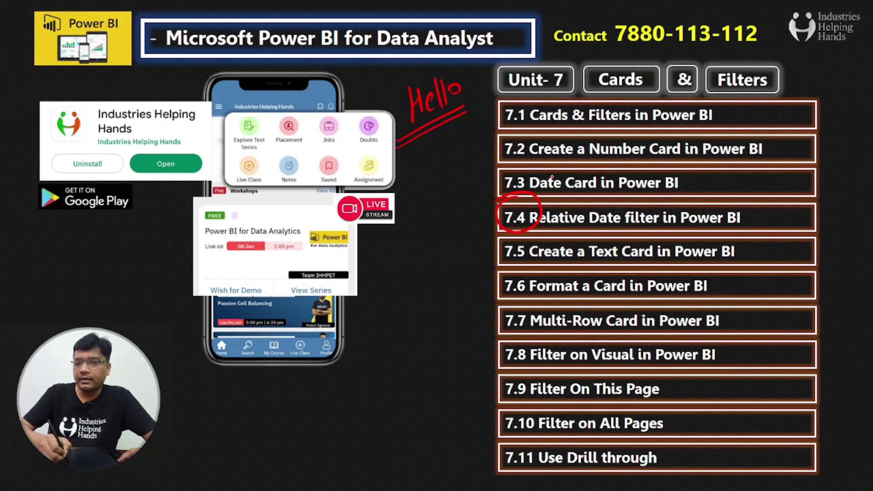
key(e)
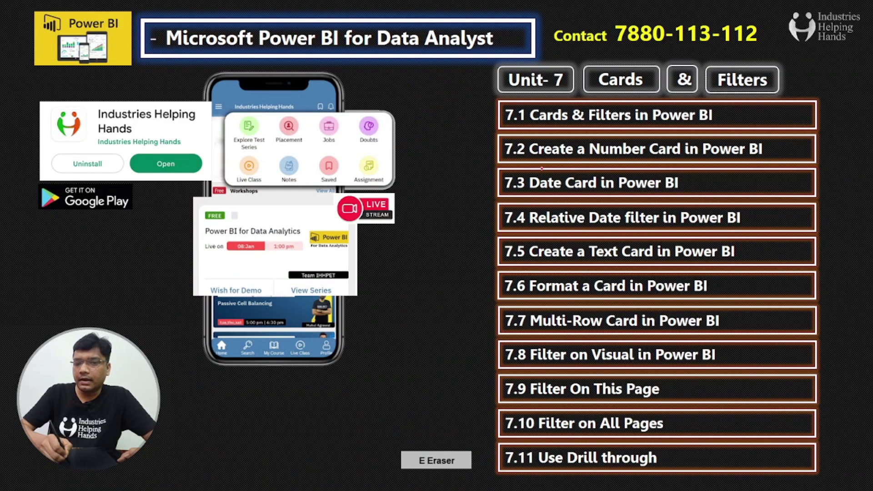
mouse_move(537, 169)
mouse_down()
mouse_move(521, 193)
mouse_move(564, 200)
mouse_move(584, 168)
mouse_up()
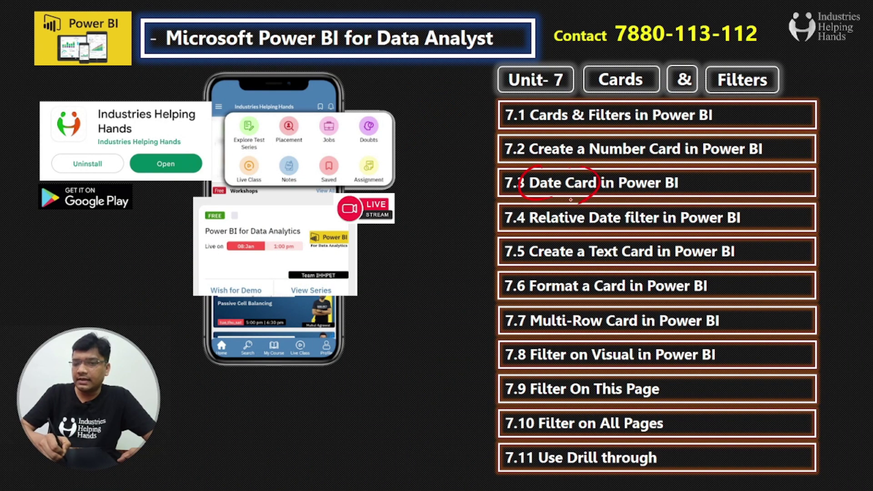
drag(604, 134, 592, 159)
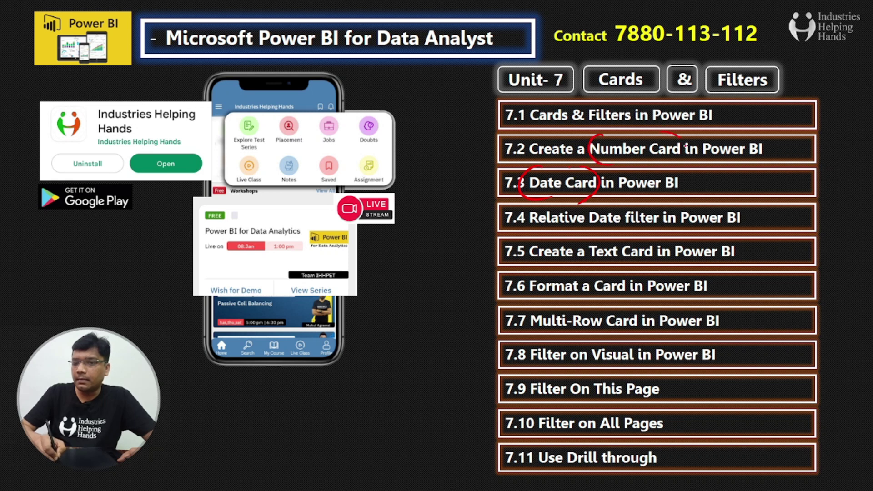
drag(686, 146, 682, 159)
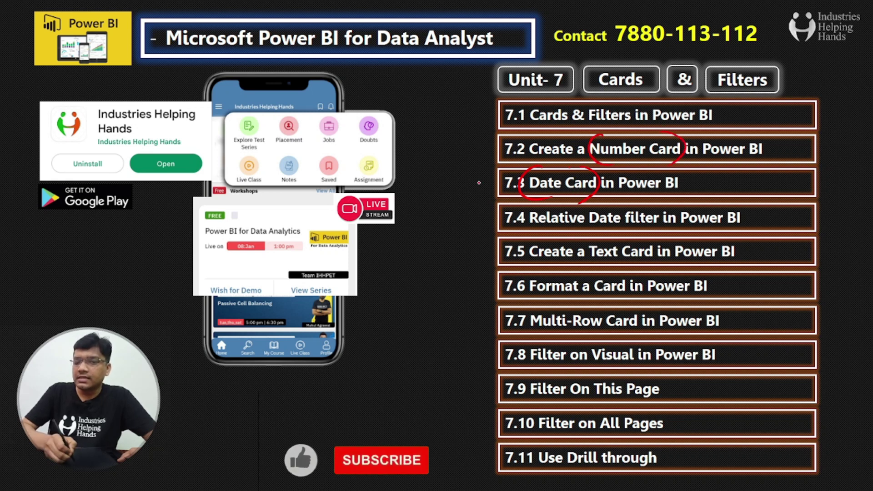
drag(458, 189, 490, 182)
mouse_move(425, 174)
mouse_down()
mouse_move(421, 200)
mouse_move(428, 183)
mouse_move(439, 189)
mouse_move(475, 154)
mouse_up()
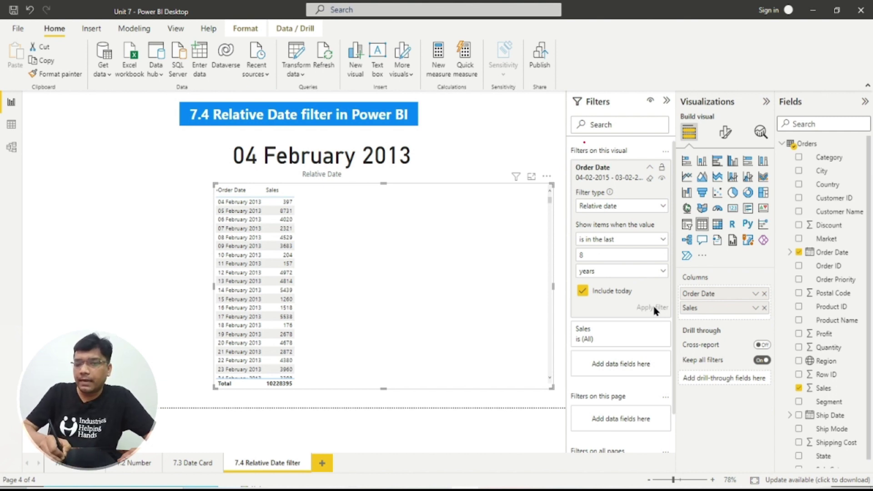
mouse_move(586, 139)
mouse_down()
mouse_move(568, 140)
mouse_move(561, 155)
mouse_move(573, 161)
mouse_up()
drag(621, 137, 614, 161)
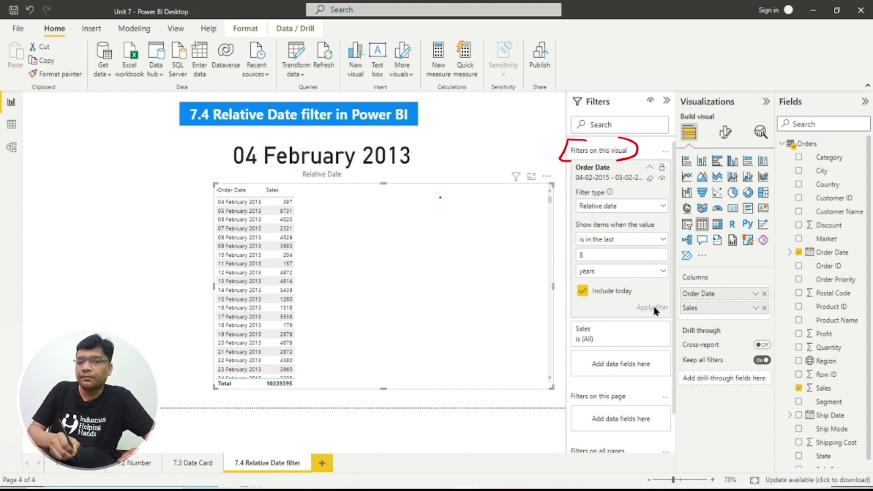
mouse_move(431, 204)
mouse_down()
mouse_move(452, 197)
mouse_move(449, 209)
mouse_move(413, 216)
mouse_up()
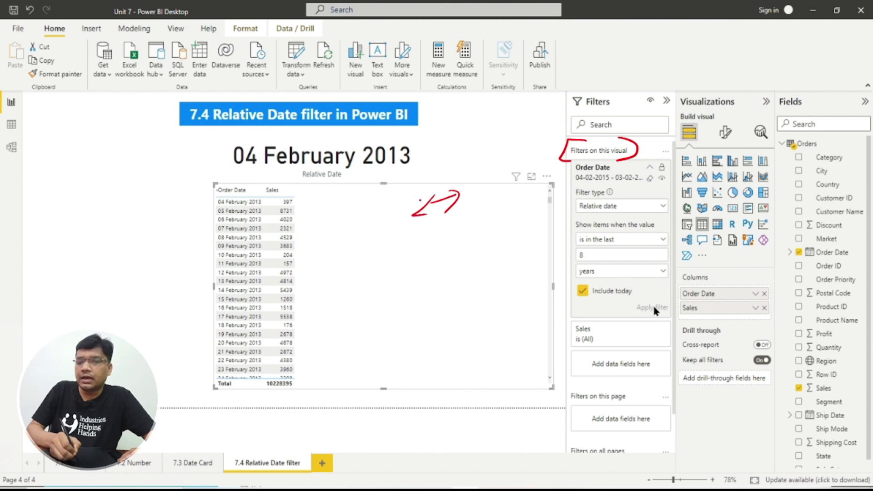
mouse_move(384, 251)
mouse_down()
mouse_move(401, 264)
mouse_move(408, 233)
mouse_move(435, 257)
mouse_up()
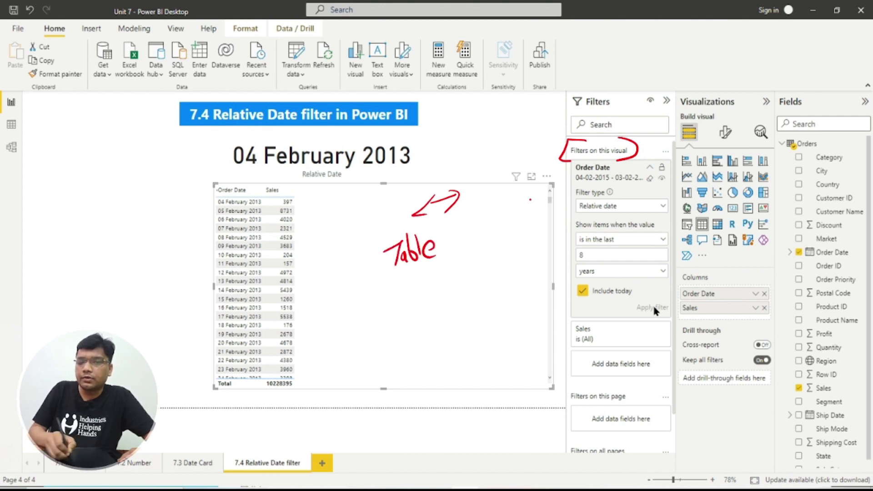
drag(532, 169, 520, 229)
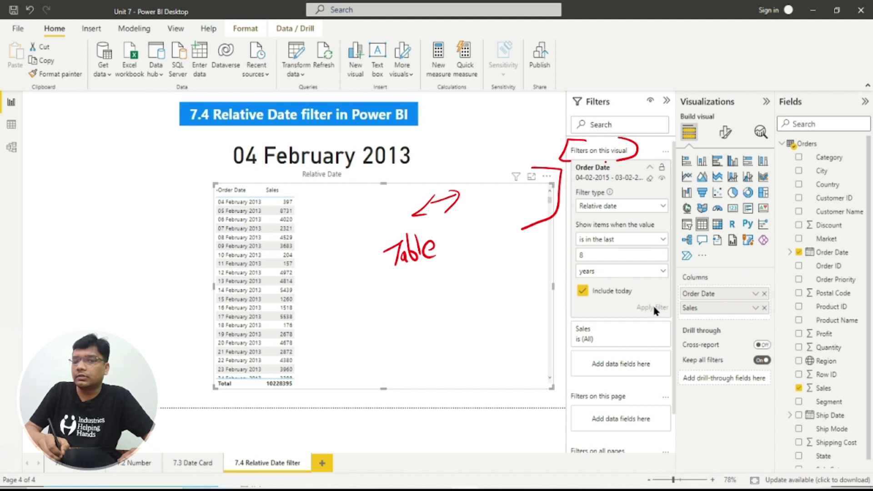
key(e)
mouse_move(374, 172)
mouse_down()
mouse_move(425, 144)
mouse_move(391, 131)
mouse_up()
mouse_move(207, 136)
mouse_down()
mouse_move(215, 169)
mouse_move(234, 172)
mouse_up()
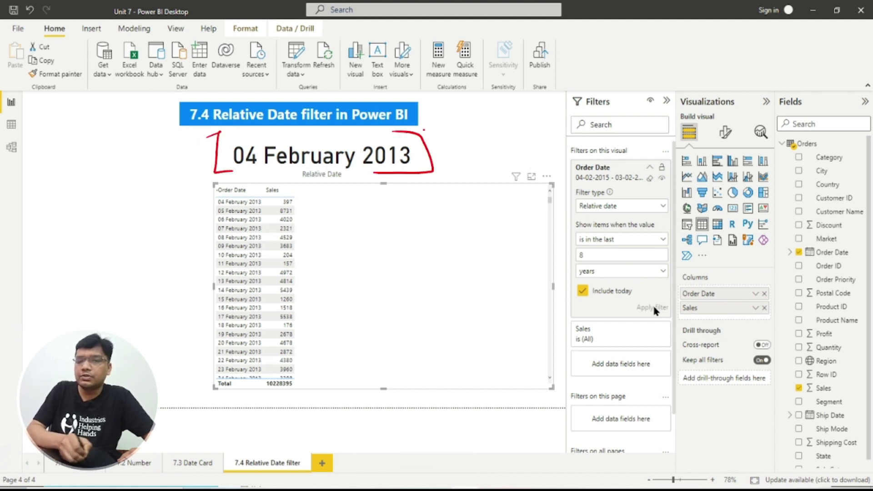
mouse_move(428, 149)
mouse_down()
mouse_move(554, 141)
mouse_move(583, 160)
mouse_up()
drag(615, 135, 612, 164)
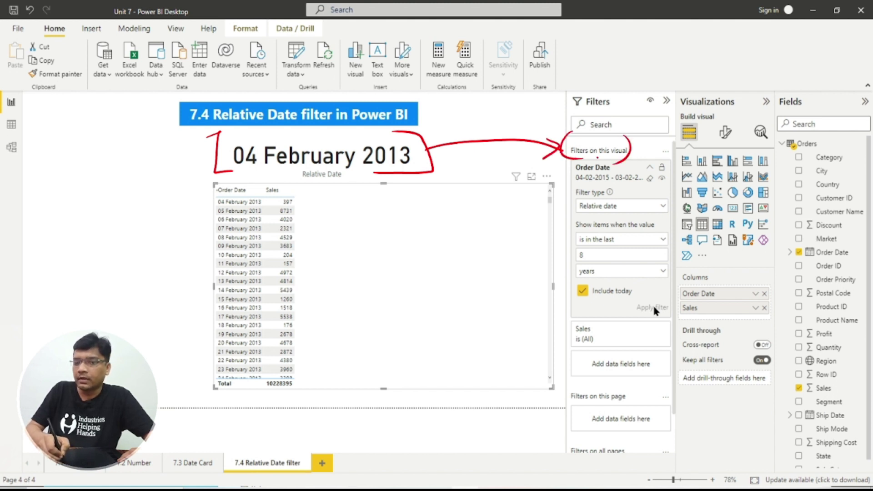
mouse_move(577, 379)
mouse_down()
mouse_move(563, 385)
mouse_move(576, 407)
mouse_up()
drag(627, 380, 629, 406)
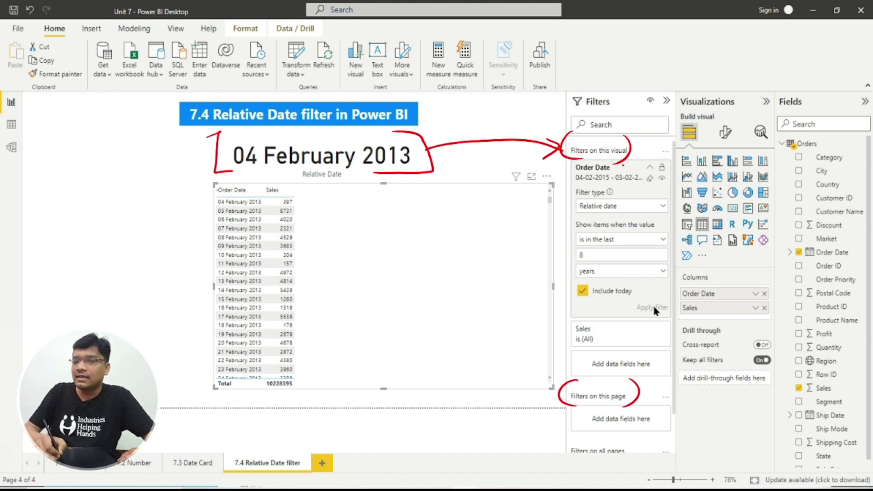
key(e)
mouse_move(592, 349)
mouse_down()
mouse_move(645, 386)
mouse_move(596, 339)
mouse_up()
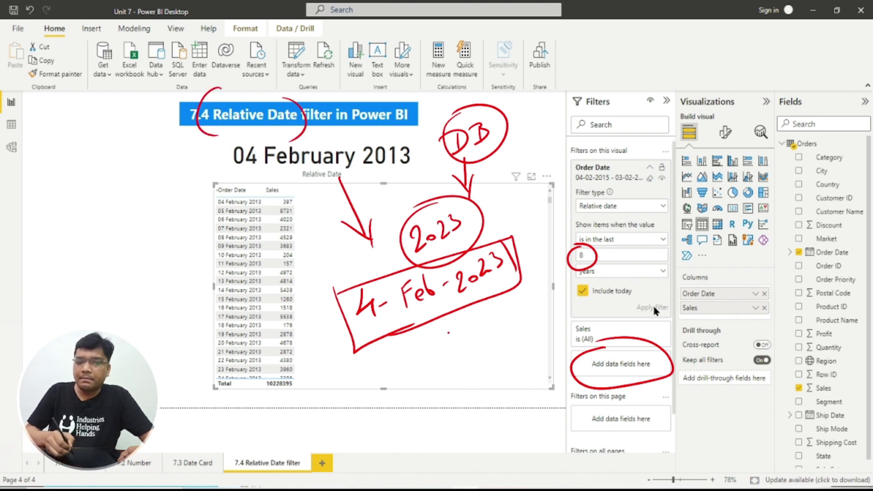
key(e)
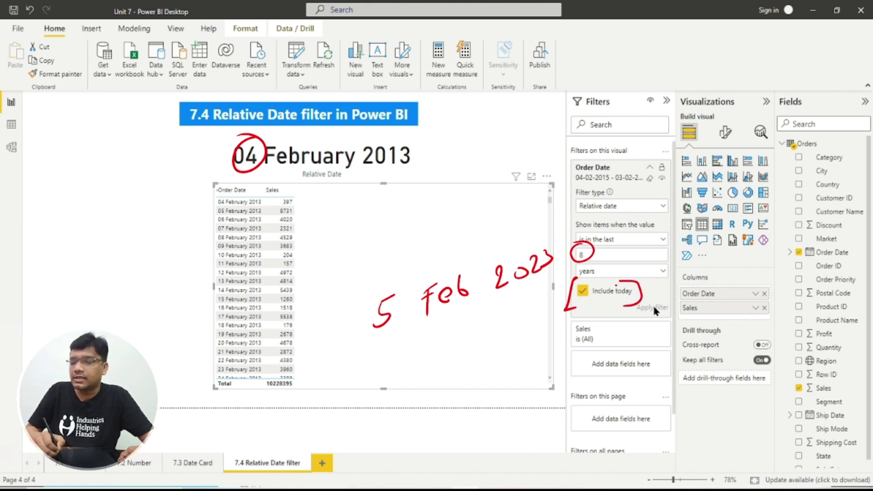
key(e)
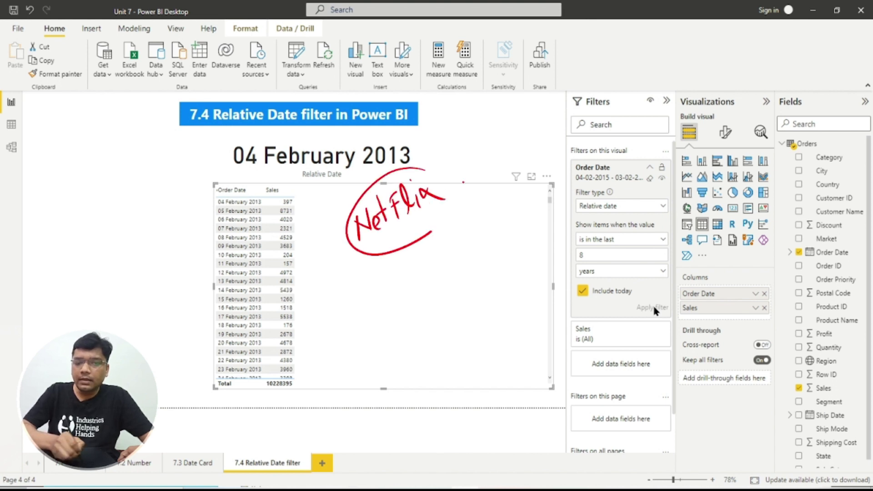
key(e)
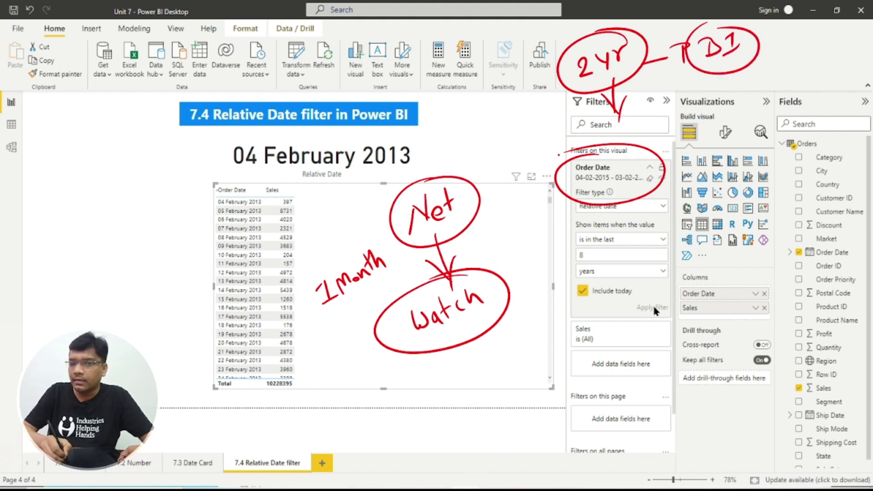
key(e)
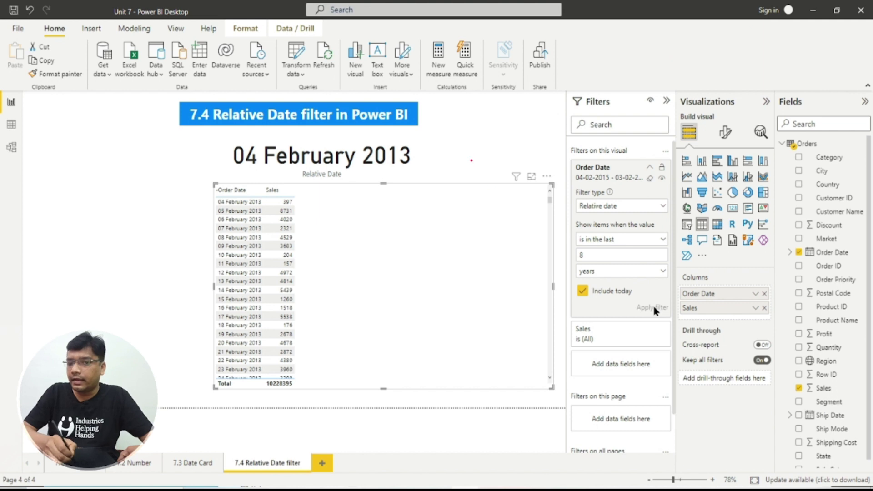
mouse_move(593, 151)
mouse_down()
mouse_move(637, 157)
mouse_move(572, 148)
mouse_up()
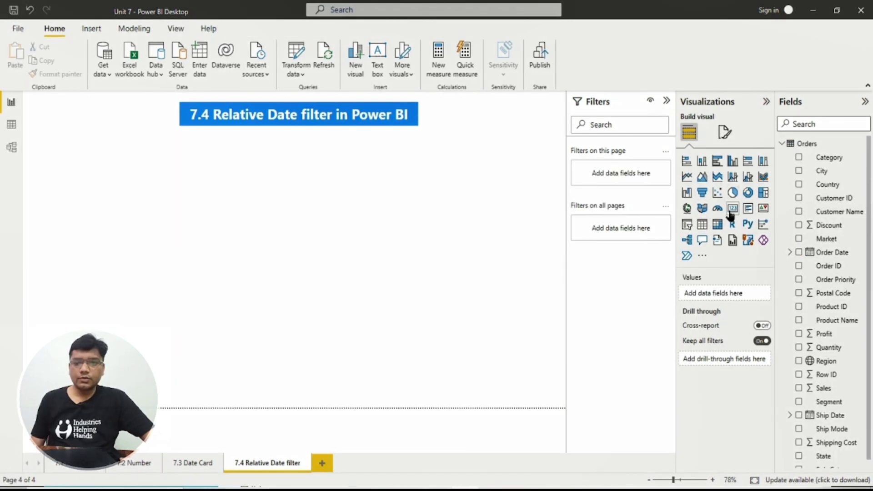
Insert a card visual below the page title, resize it into a wide, short box and add the Order Date field to it
click(732, 208)
drag(220, 194, 263, 175)
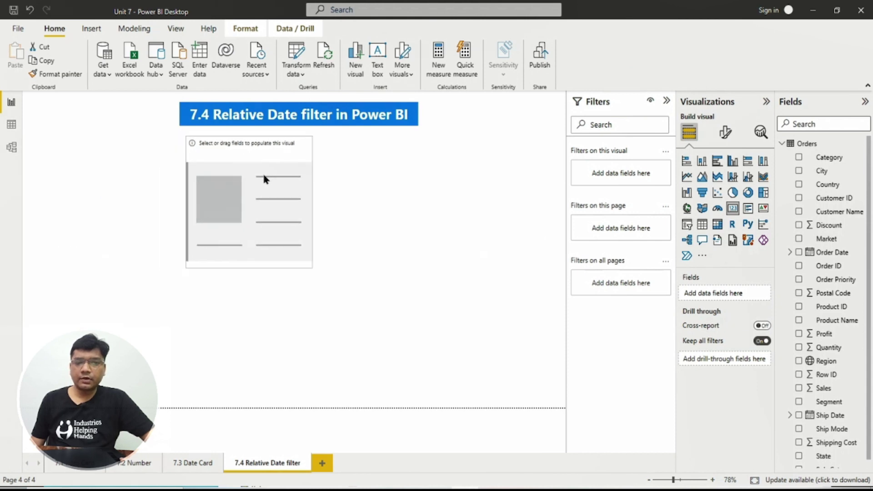
drag(312, 266, 468, 197)
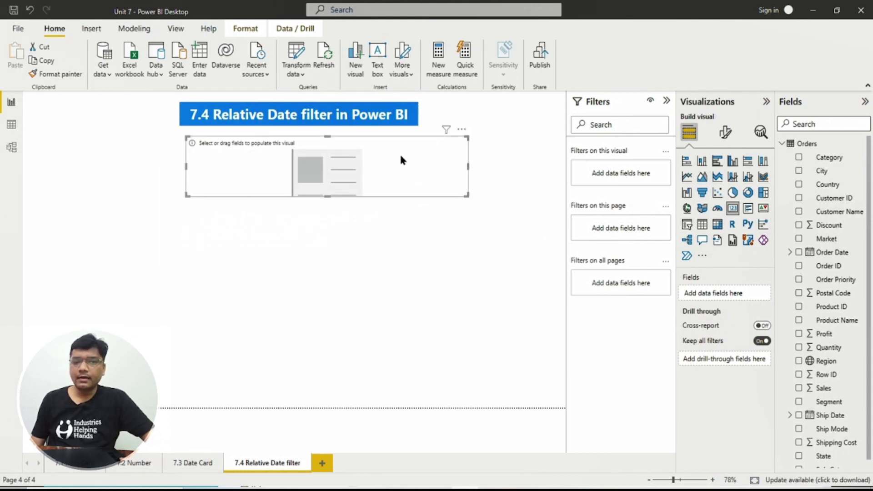
drag(836, 253, 749, 294)
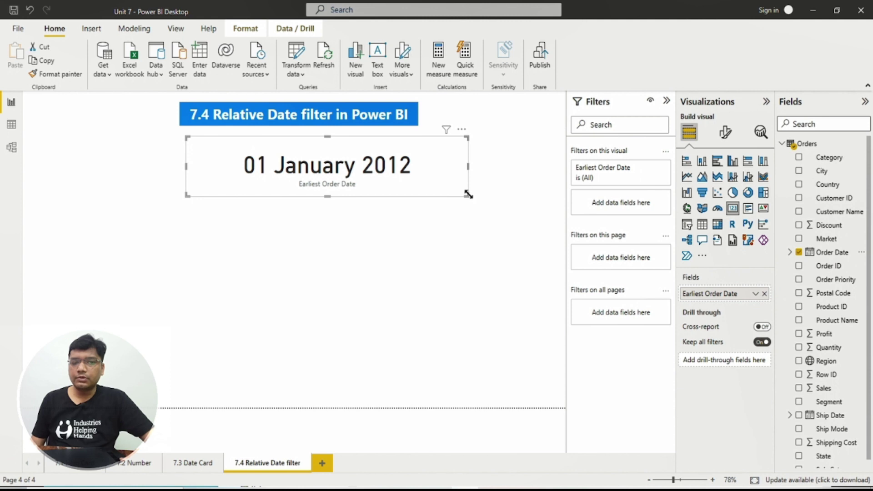
drag(467, 196, 479, 184)
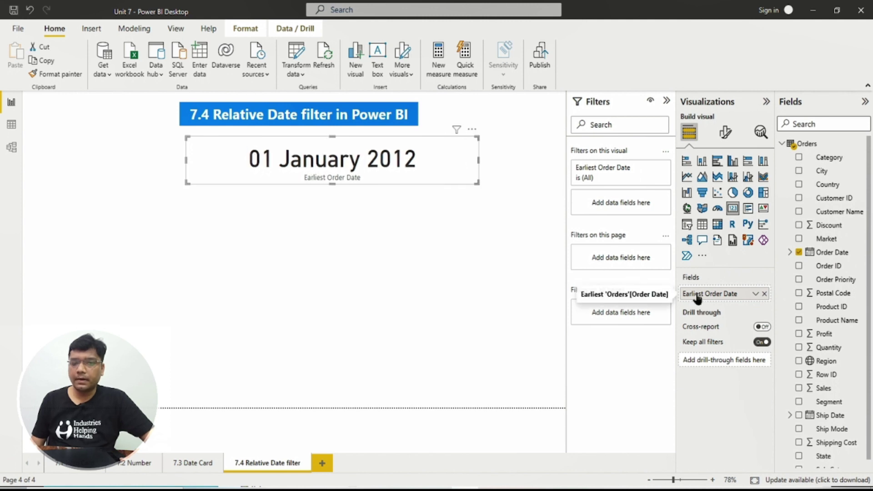
click(756, 294)
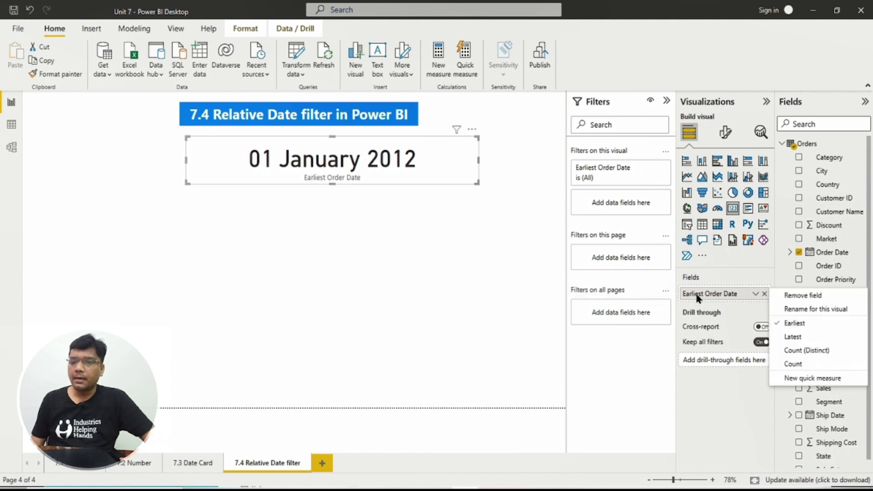
click(801, 309)
double_click(802, 313)
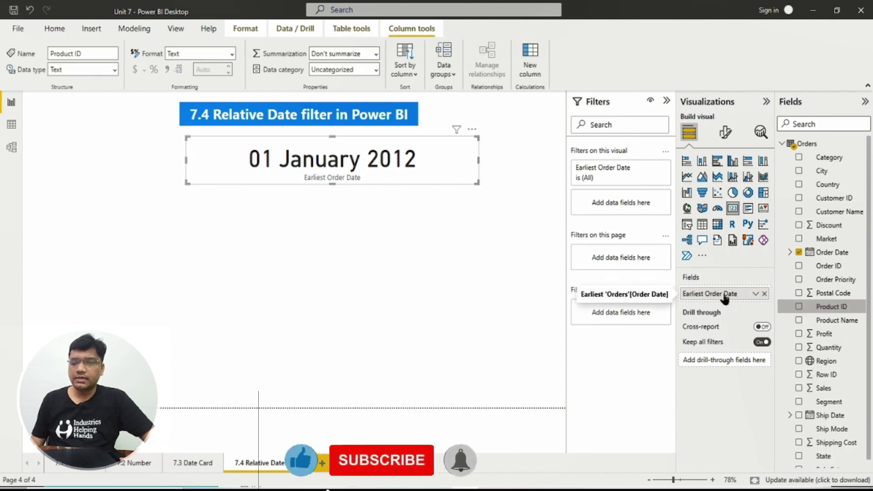
Rename the card's Earliest Order Date field to "Relative Date" for this visual
click(756, 293)
click(785, 309)
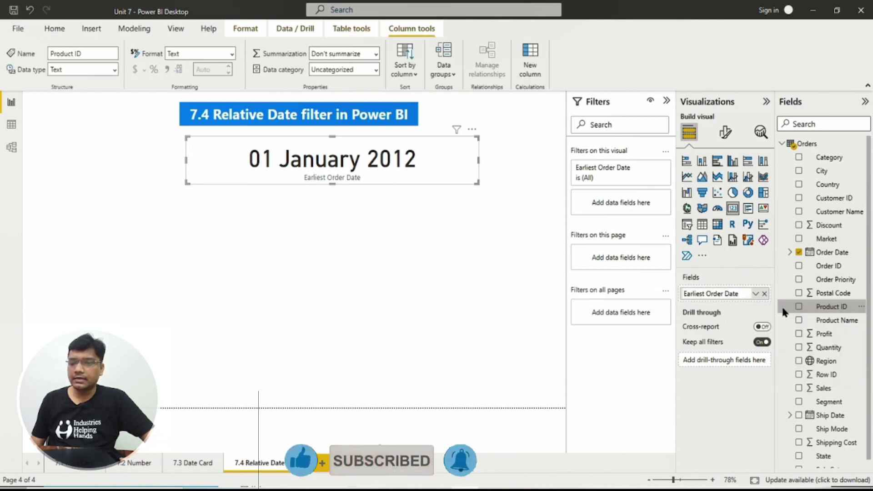
text(R)
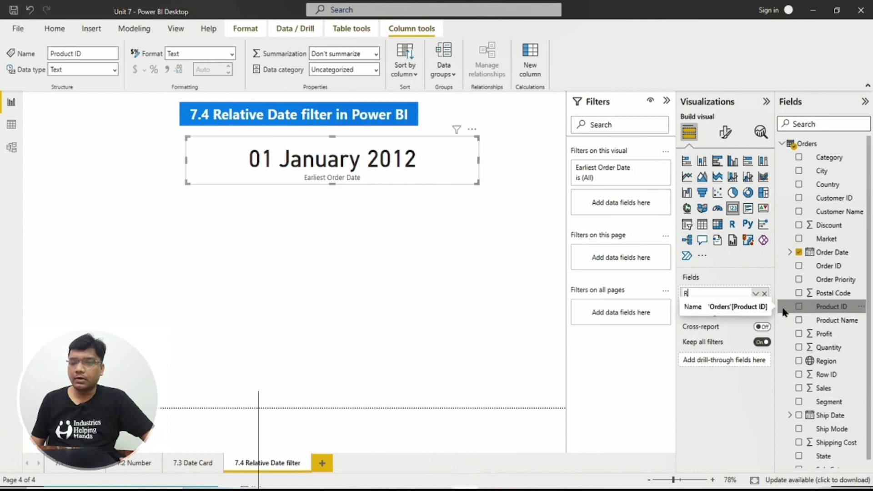
text(elative)
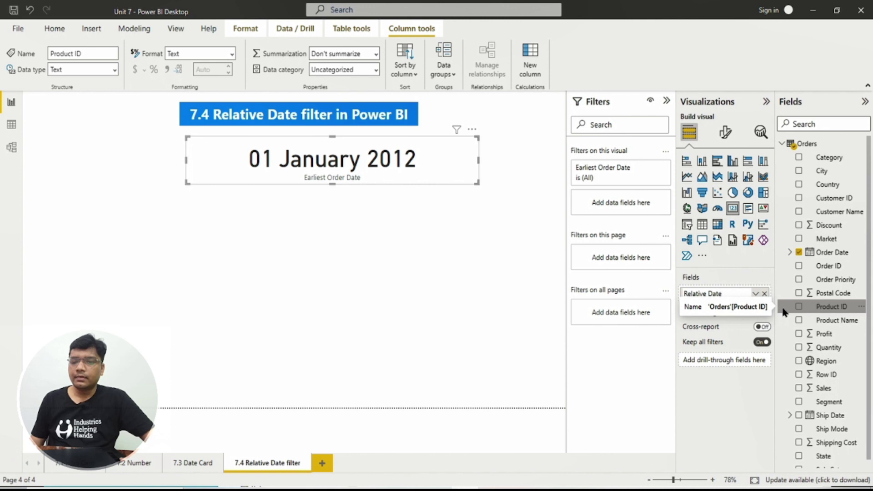
text( Date)
key(Return)
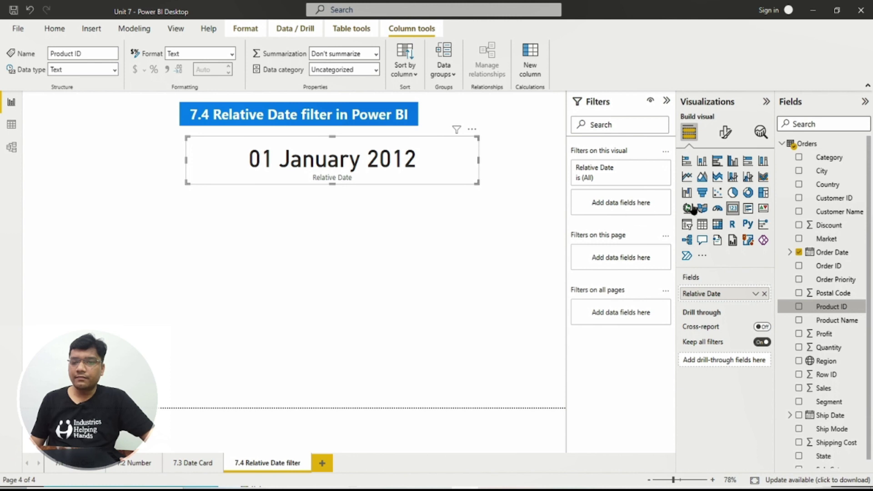
Add Order Date as a filter on the card visual and set its filter type to Relative date
click(649, 168)
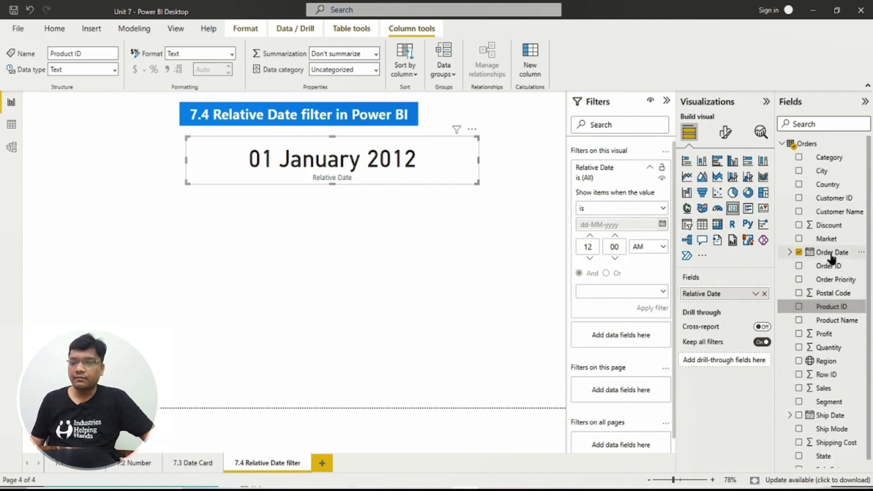
drag(831, 253, 626, 337)
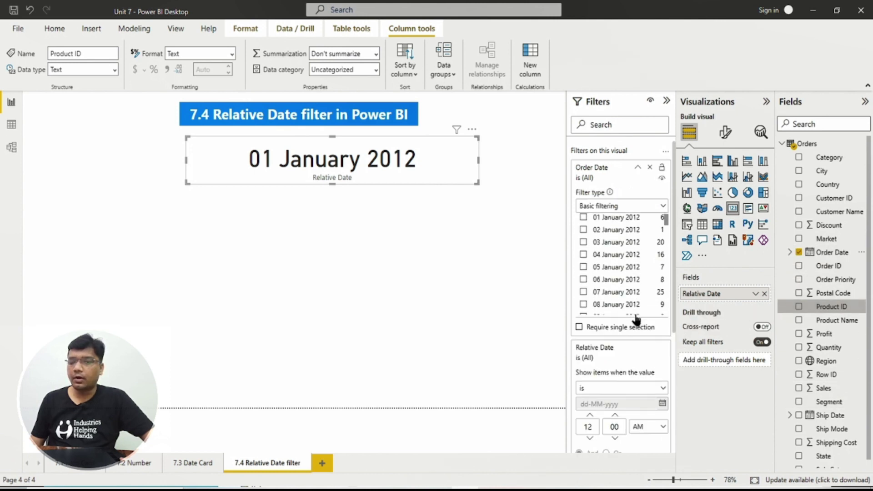
click(632, 208)
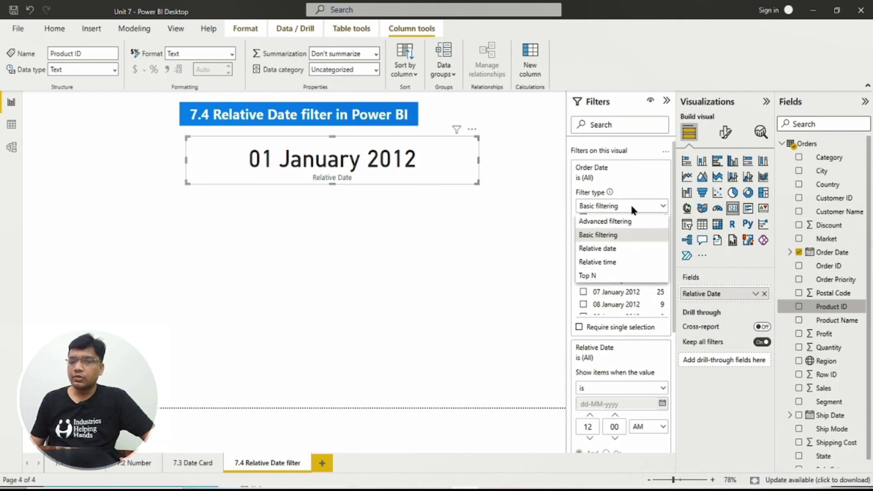
click(605, 248)
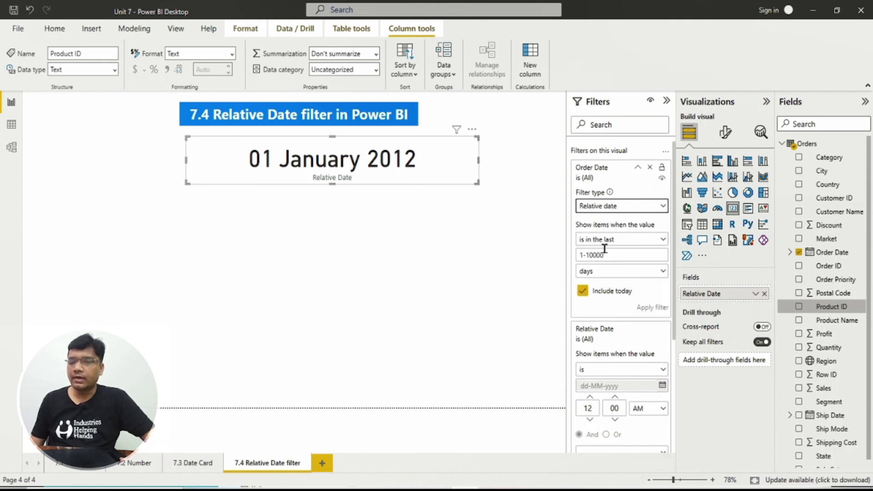
Set the card's relative Order Date filter to is in the last 8 years and apply it
click(599, 241)
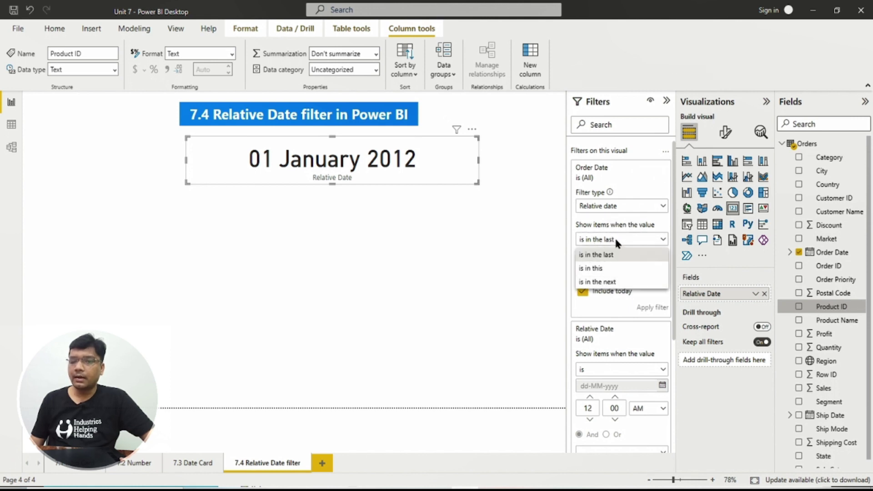
click(609, 254)
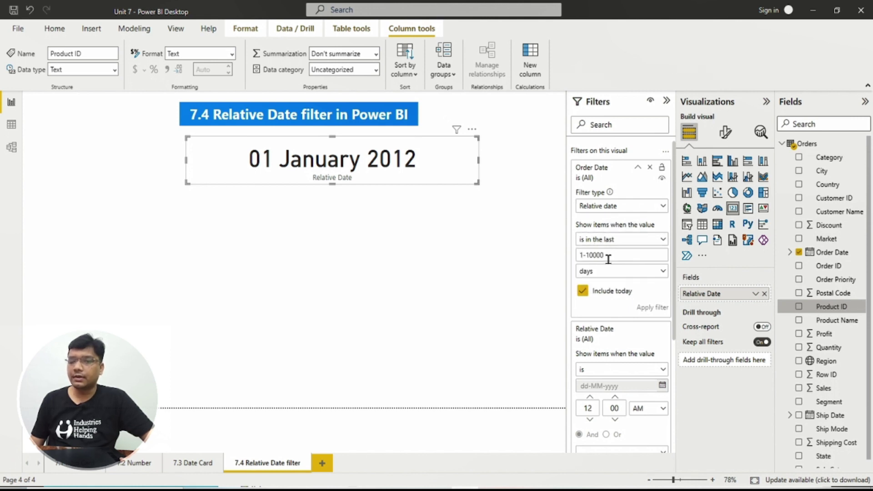
click(608, 257)
text(8)
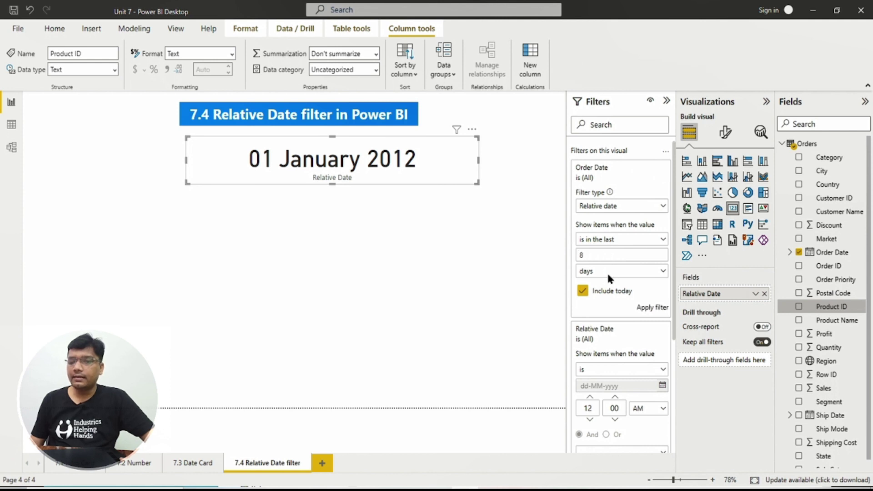
click(609, 274)
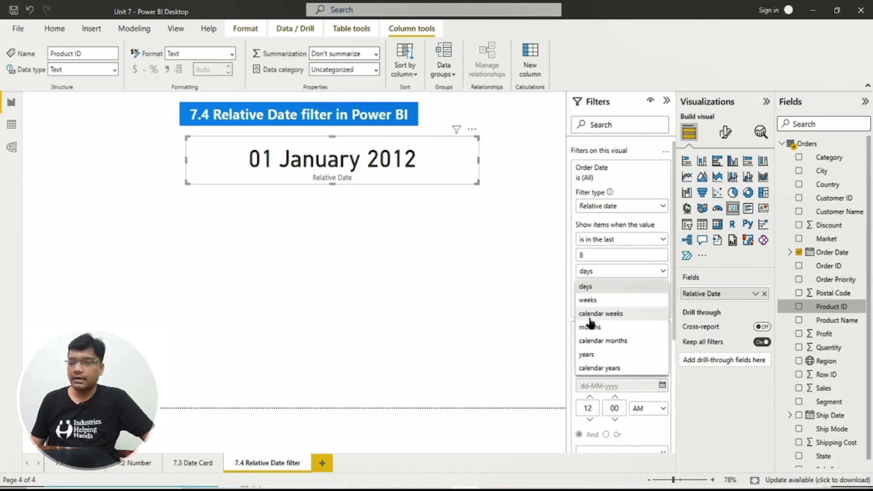
click(588, 355)
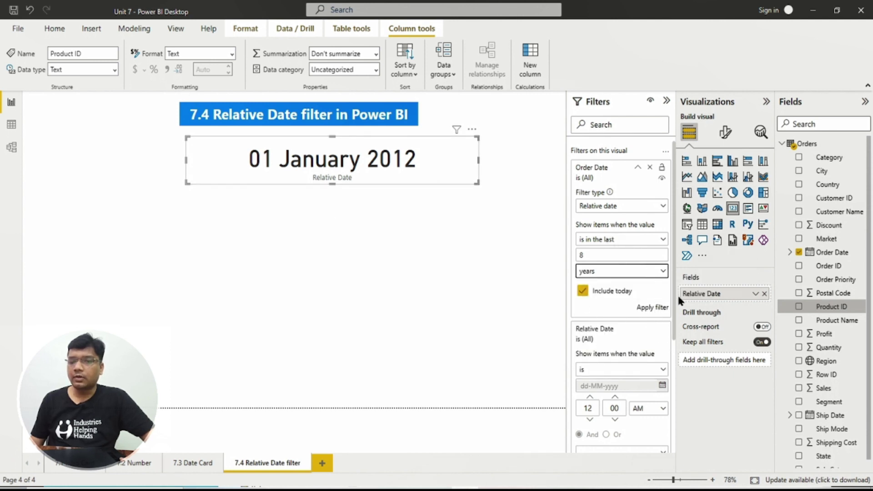
click(659, 308)
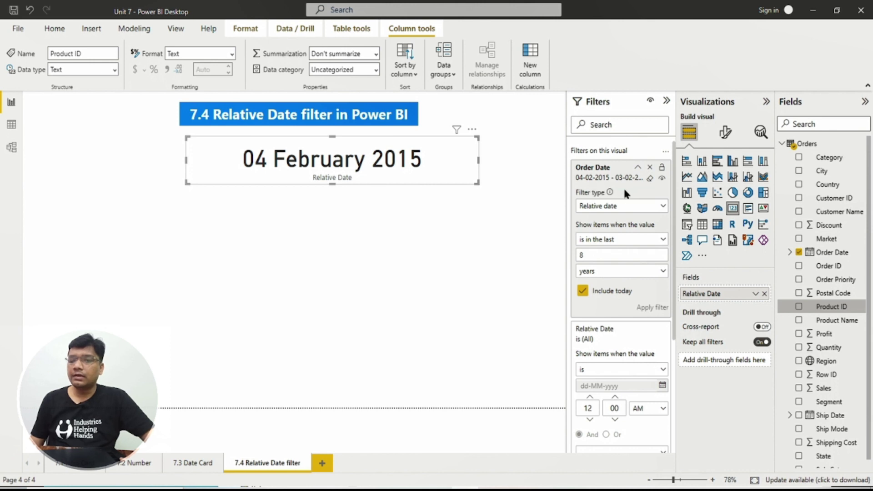
Apply the card's Order Date filter for the last 9 years, and again for the last 10 years
click(397, 243)
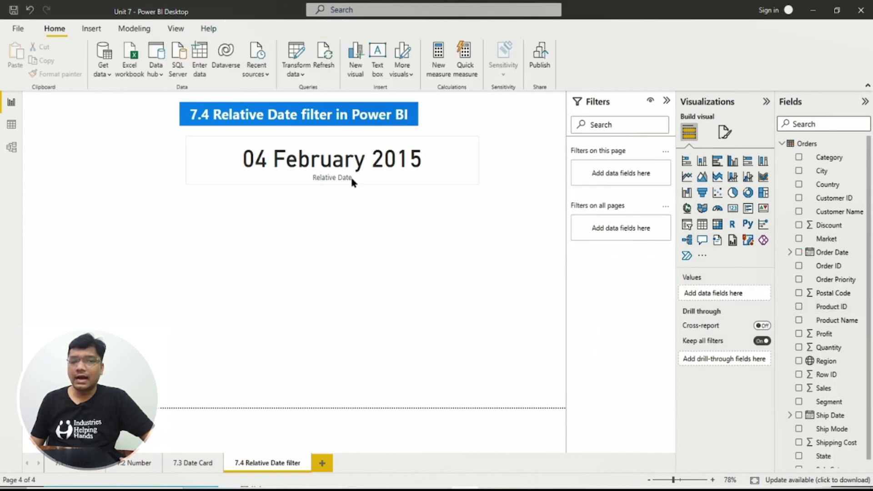
click(382, 175)
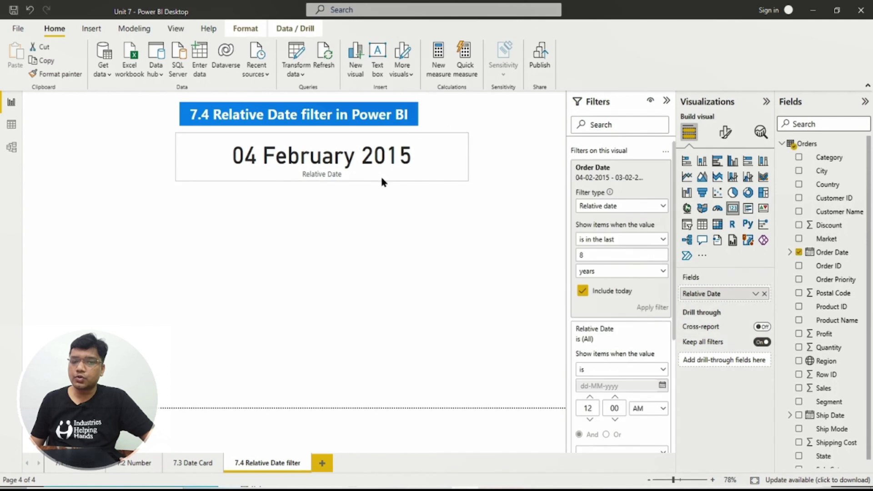
click(609, 258)
key(BackSpace)
text(9)
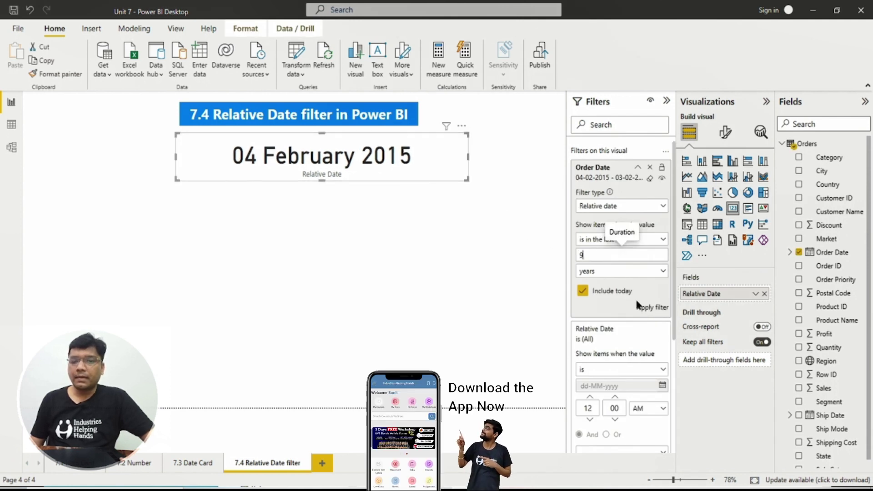
click(646, 307)
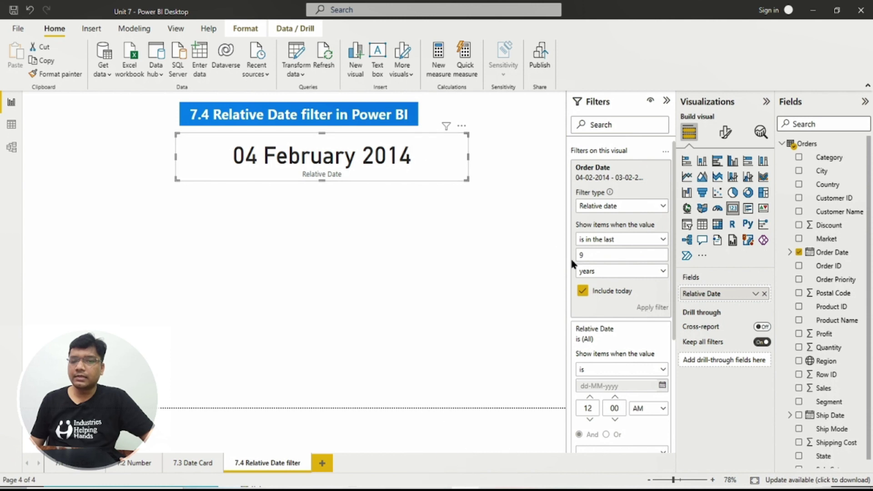
text(10)
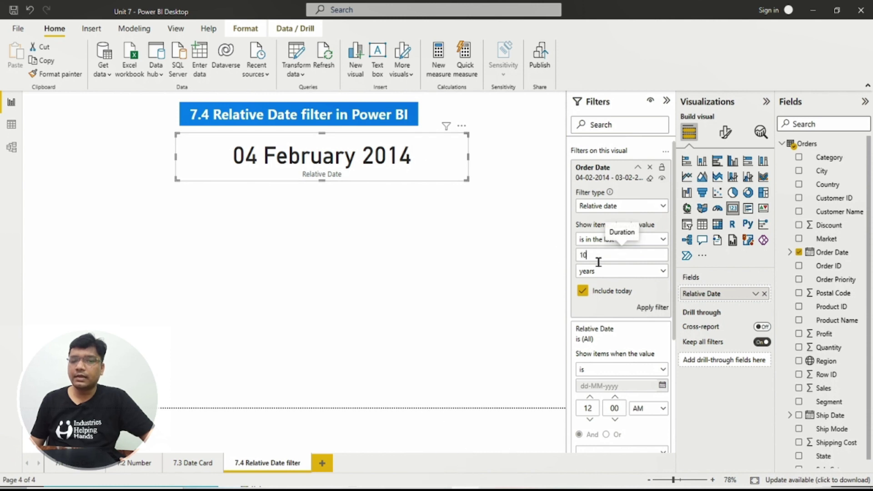
click(654, 309)
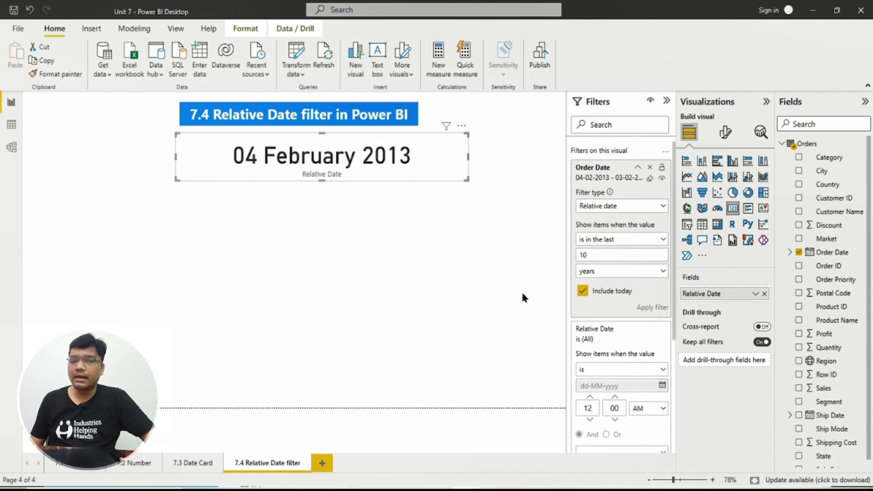
Insert a table visual, place it directly below the date card and enlarge it to fill most of the remaining page
double_click(426, 222)
click(702, 223)
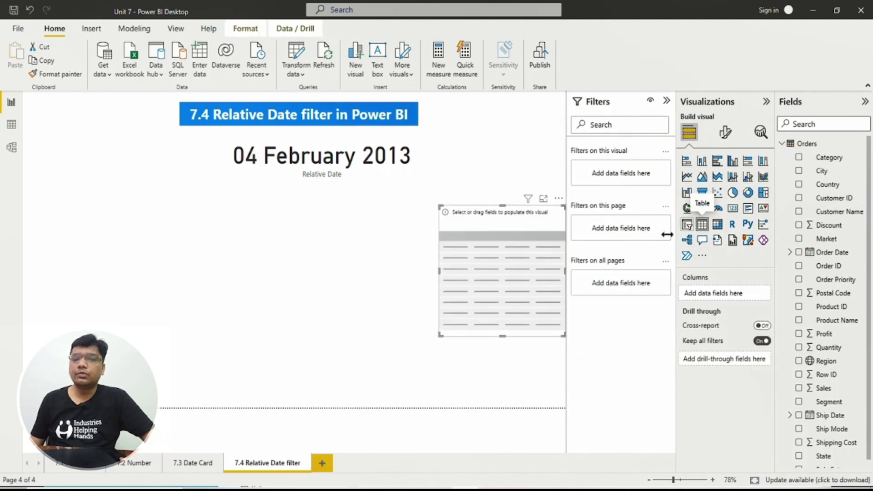
drag(519, 243, 237, 221)
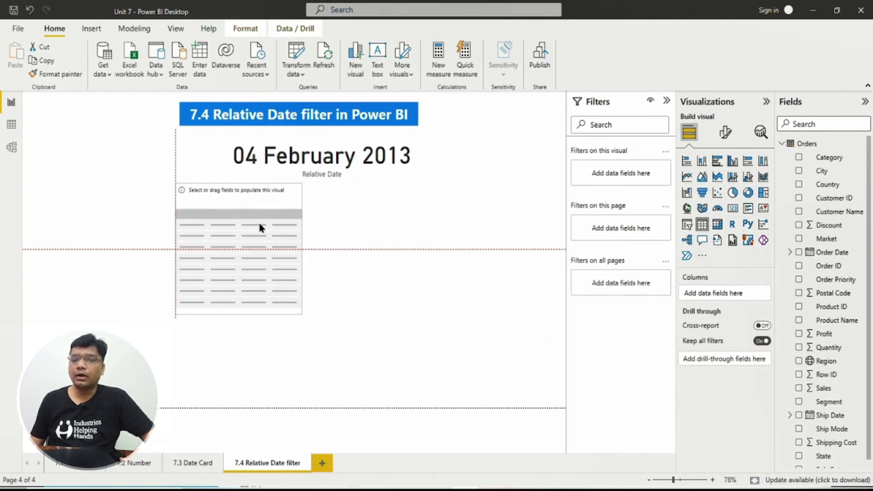
drag(301, 312, 552, 386)
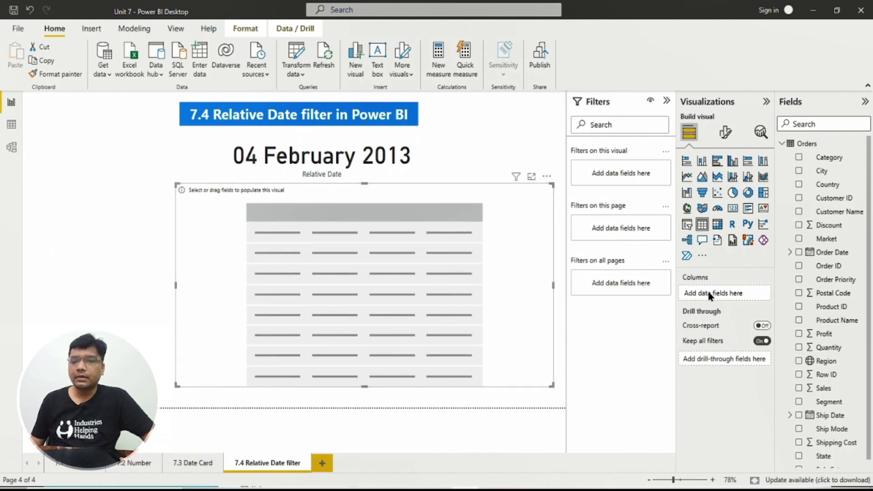
Add Order Date as plain dates and Sales as the table's columns, and narrow the table from its left edge
drag(832, 252, 741, 293)
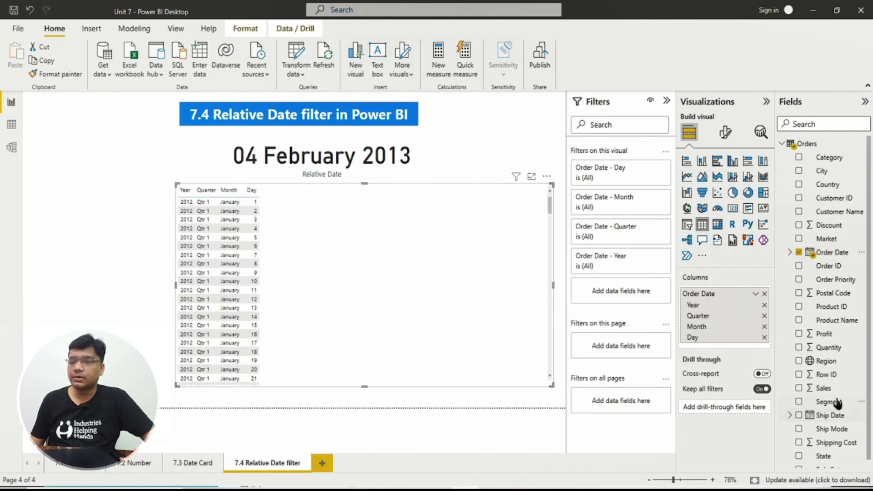
drag(829, 394, 736, 348)
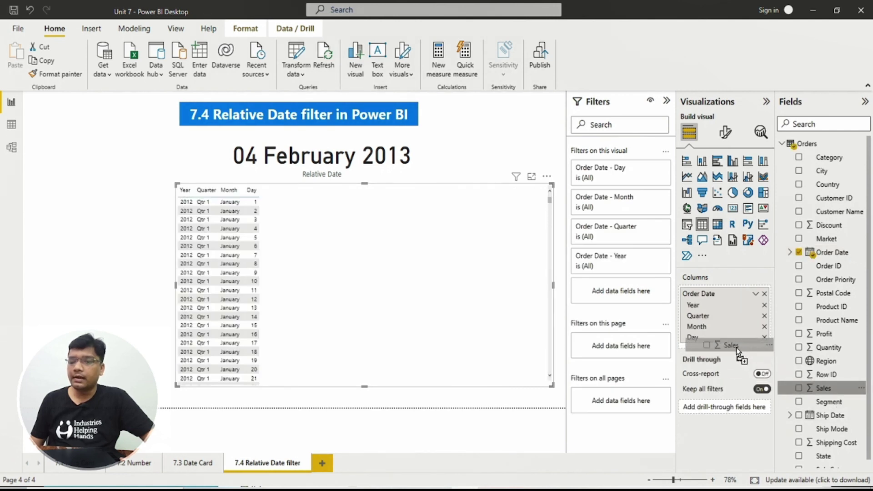
right_click(737, 297)
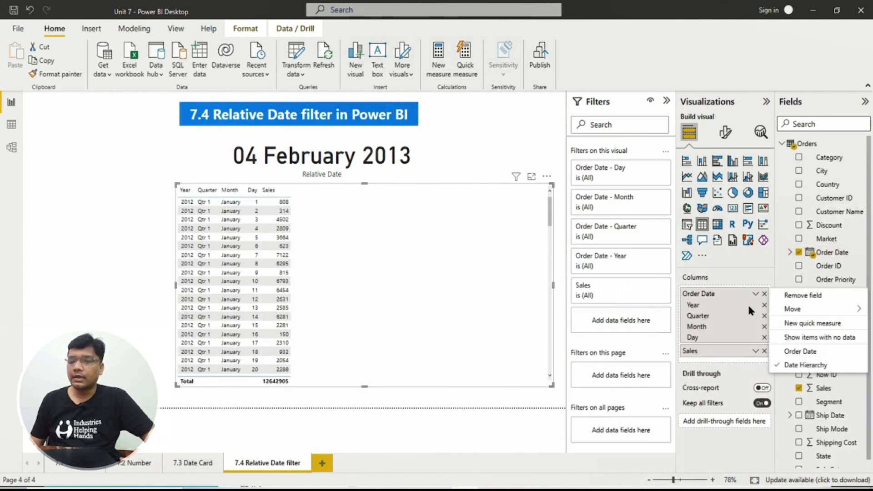
click(801, 353)
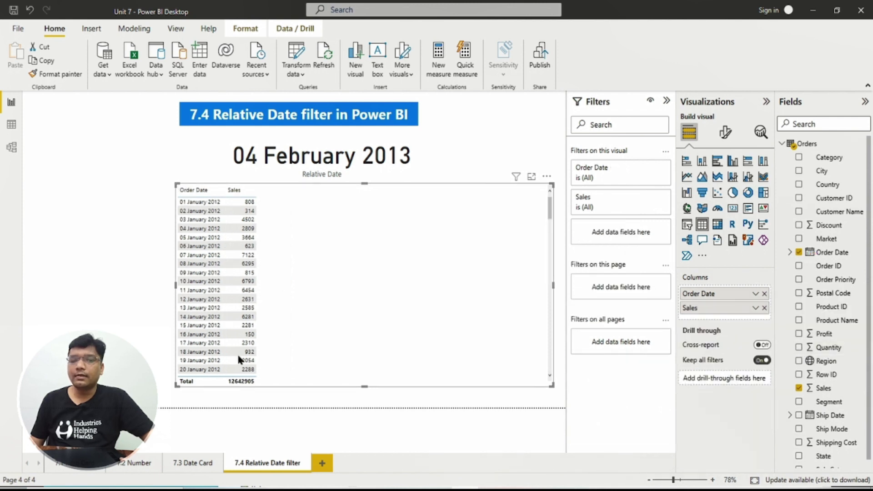
drag(177, 385, 214, 386)
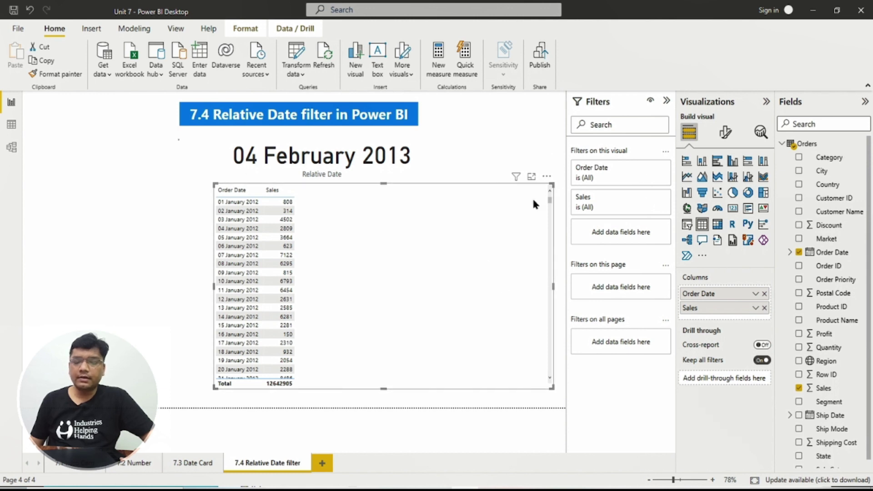
Give the table's Order Date a Relative date filter for values in the last 10 years and apply it
click(651, 169)
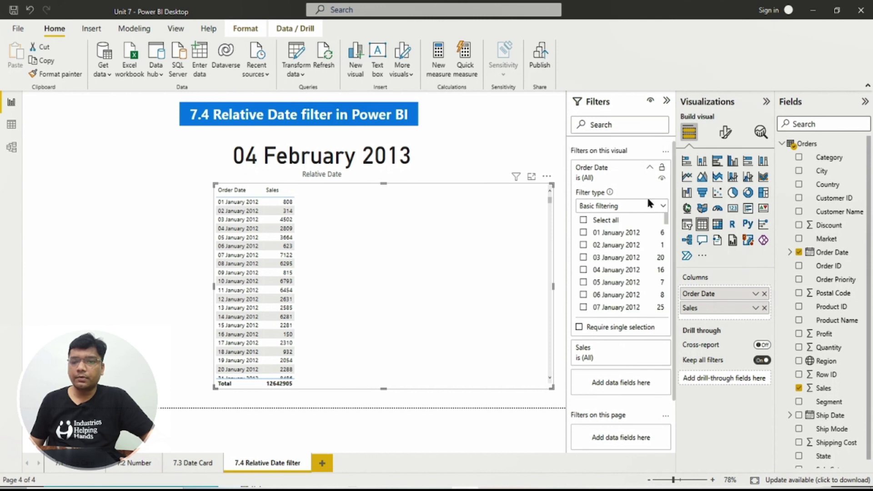
click(648, 210)
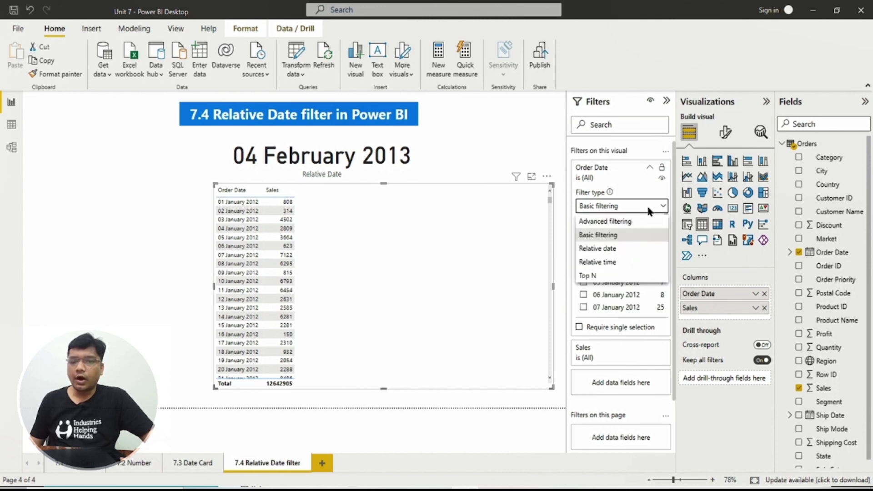
click(637, 253)
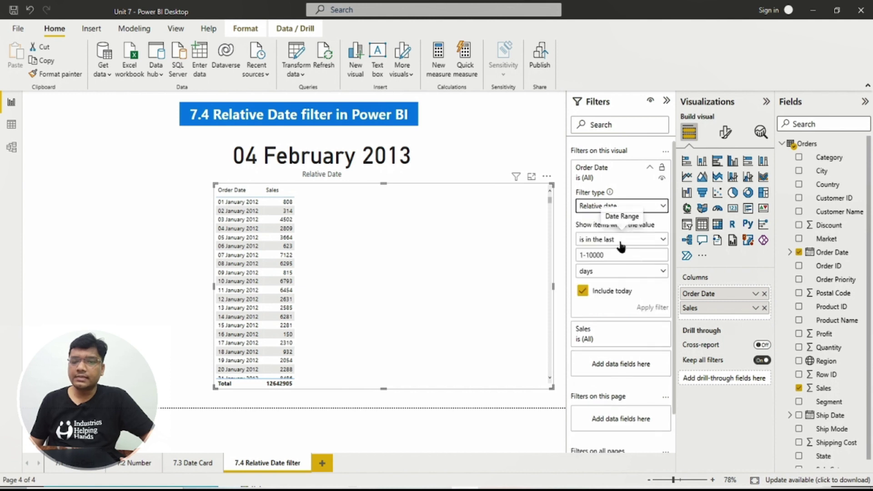
click(617, 260)
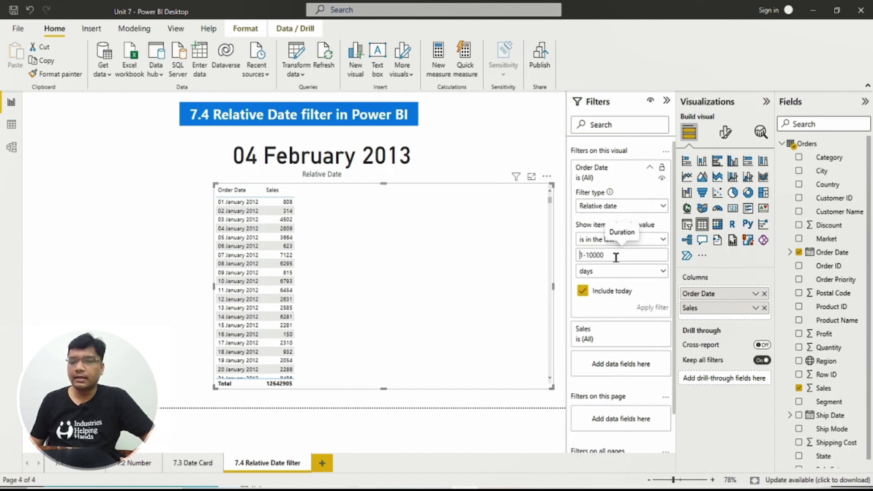
text(10)
click(626, 273)
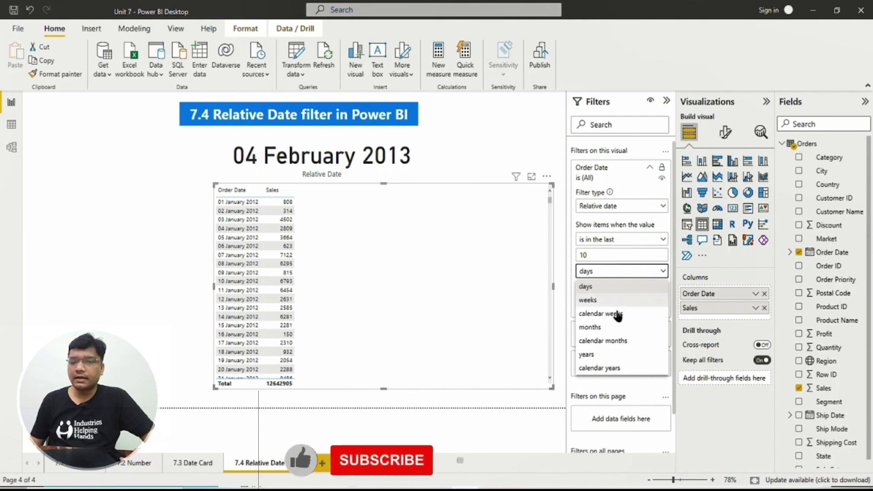
click(591, 355)
click(652, 309)
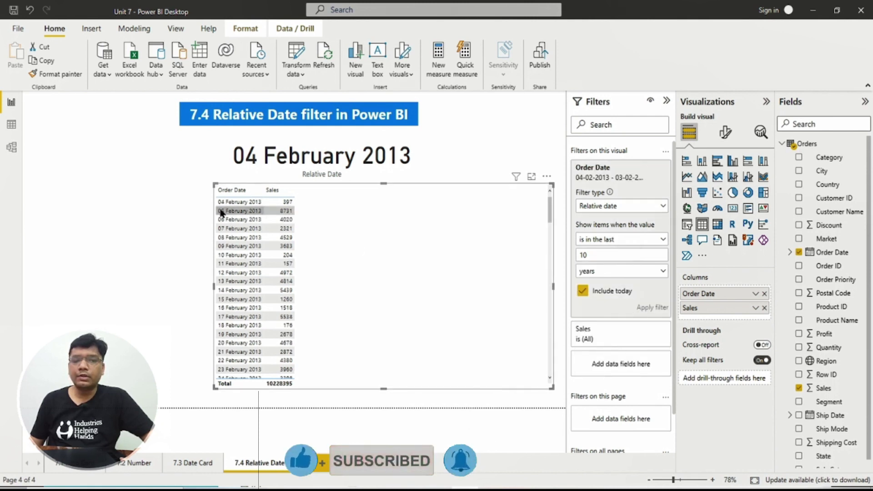
Review the filtered table rows, and reapply the table's Order Date filter for the last 8 years
scroll(281, 343, down, 1)
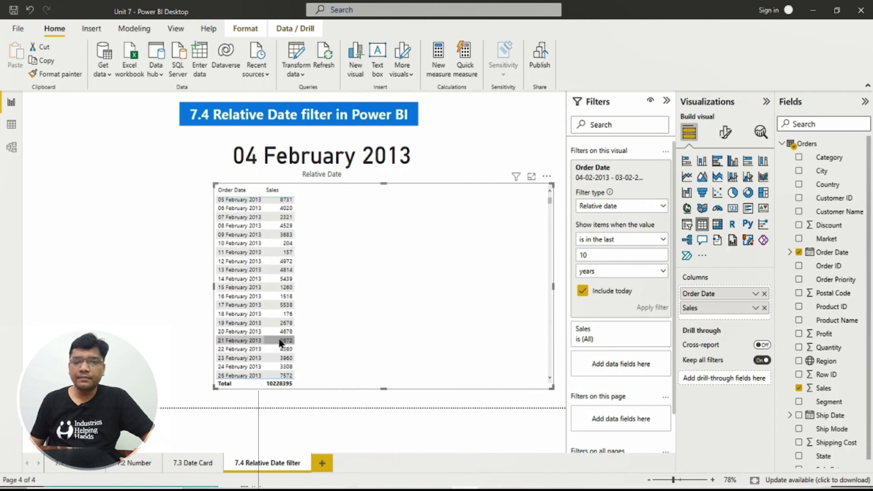
scroll(281, 344, up, 1)
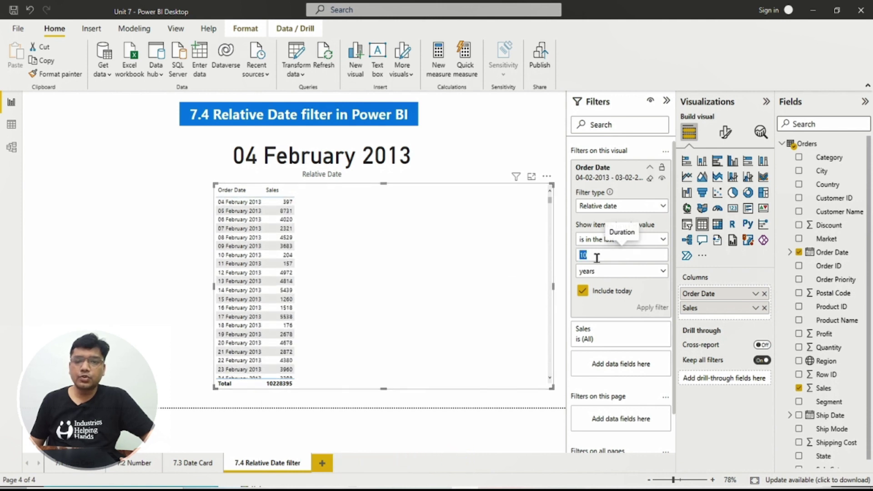
text(8)
click(655, 309)
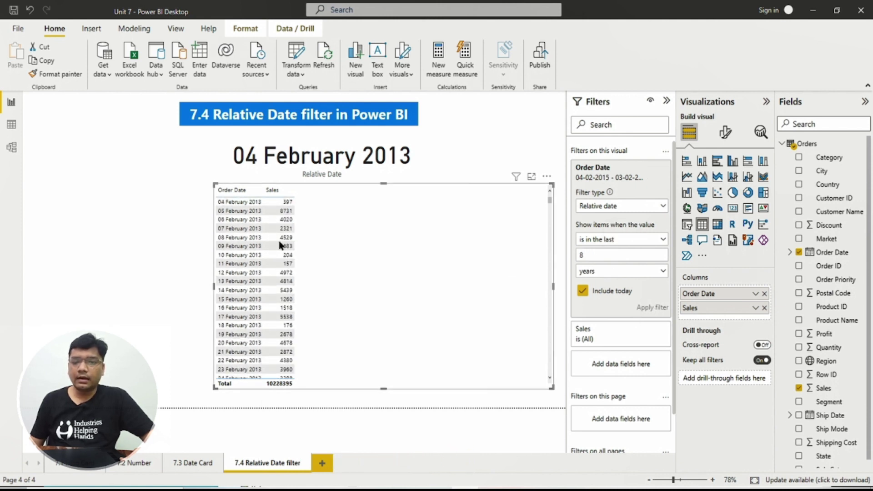
Apply the card's Order Date filter for the last 8 years, and reapply it with today excluded
click(346, 165)
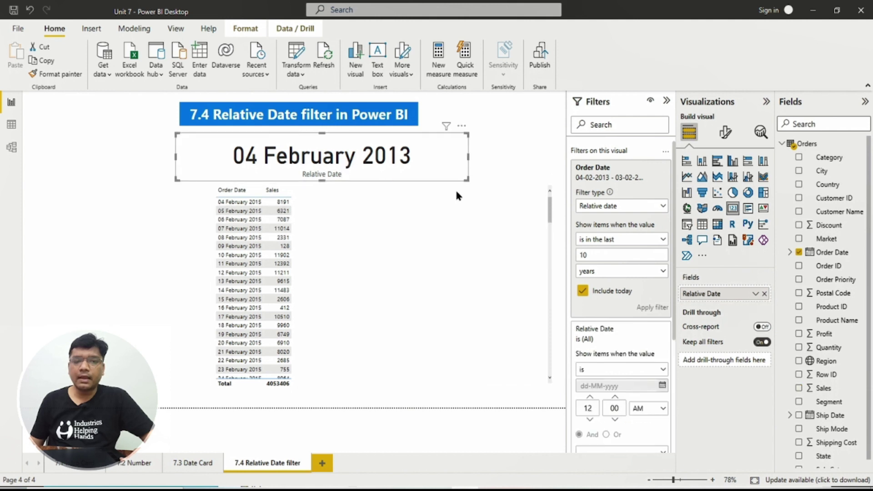
drag(592, 255, 568, 253)
text(8)
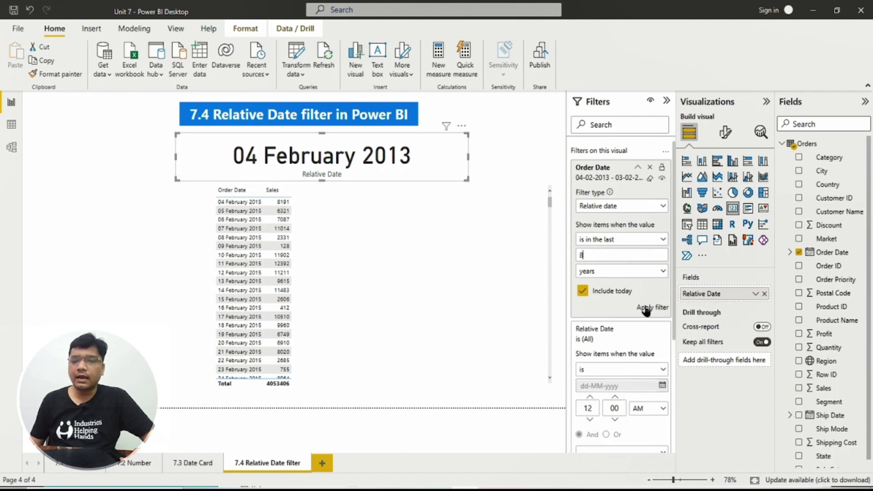
click(646, 308)
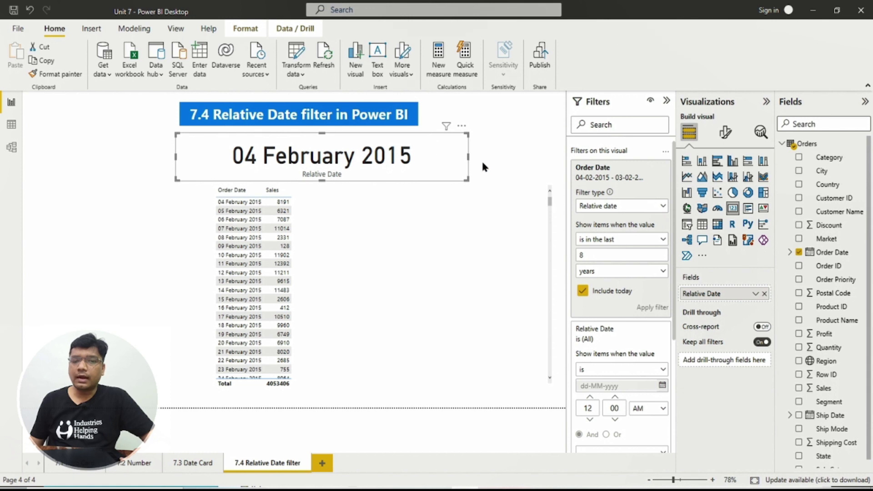
click(582, 290)
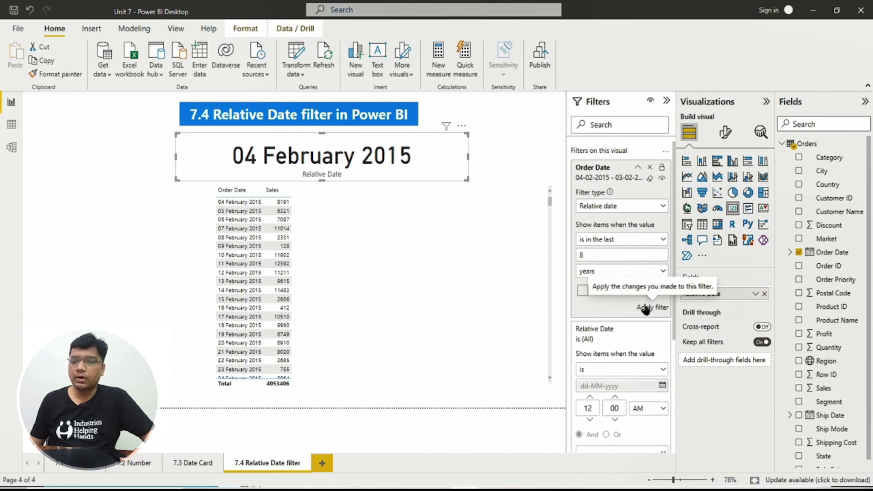
click(646, 308)
Reapply the table's Order Date filter for the last 8 years with today excluded
click(409, 241)
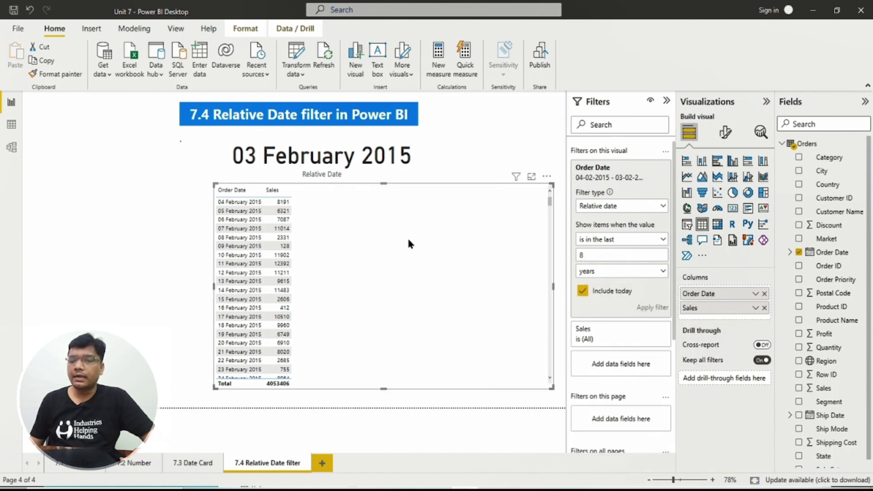
click(583, 290)
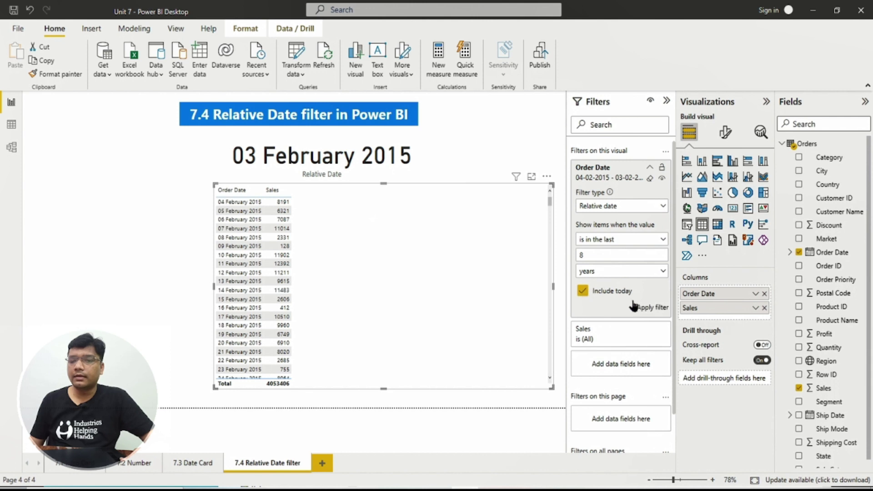
click(658, 306)
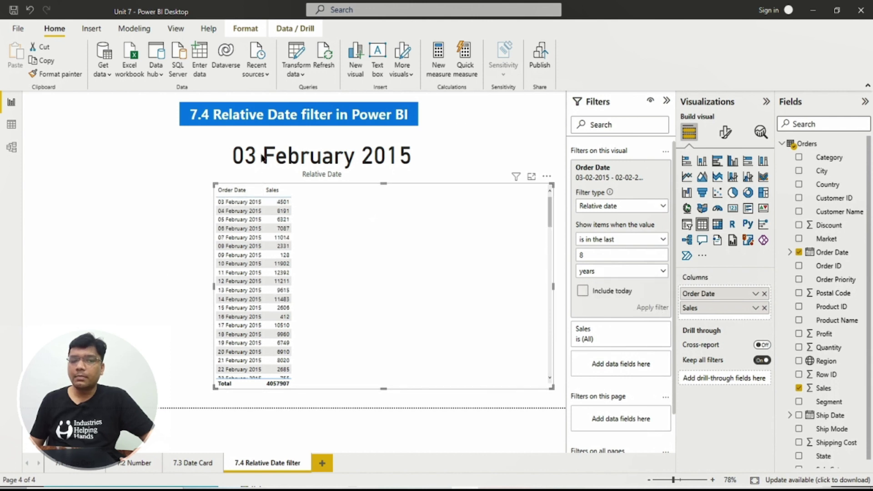
double_click(154, 212)
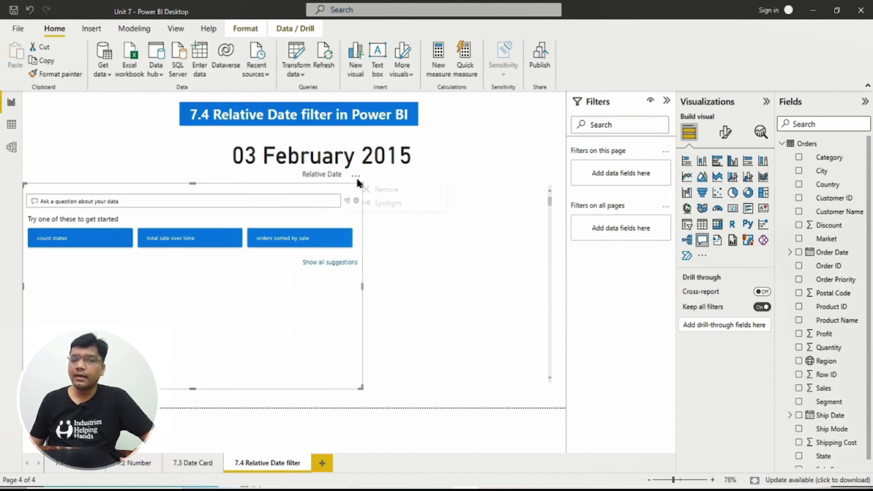
click(356, 177)
click(380, 191)
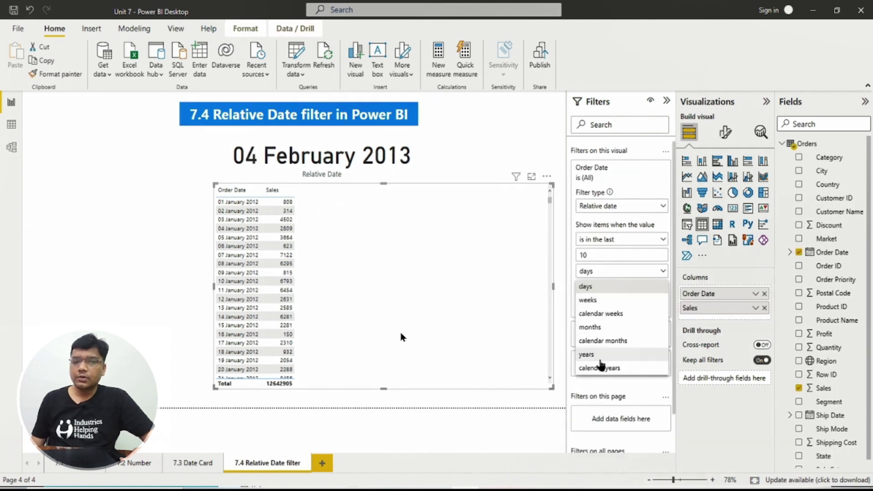
Set the table's Order Date filter period to years, apply it for the last 10 years, and look over the rows
click(603, 362)
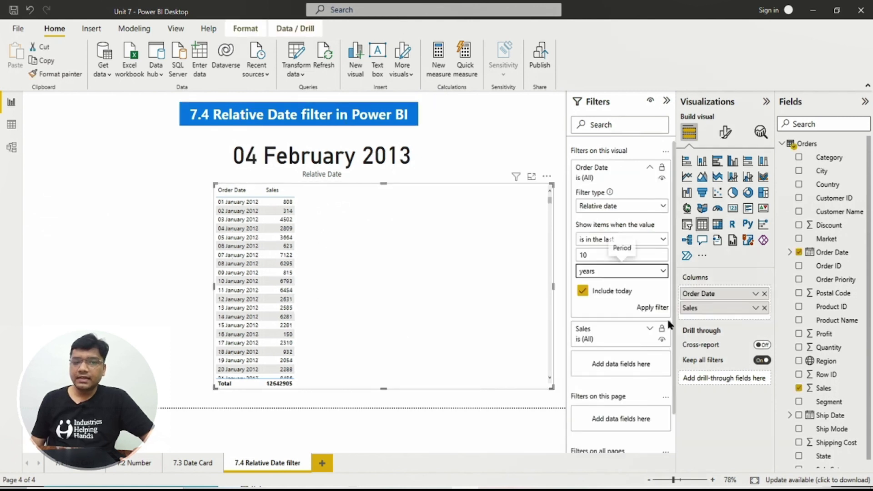
click(652, 307)
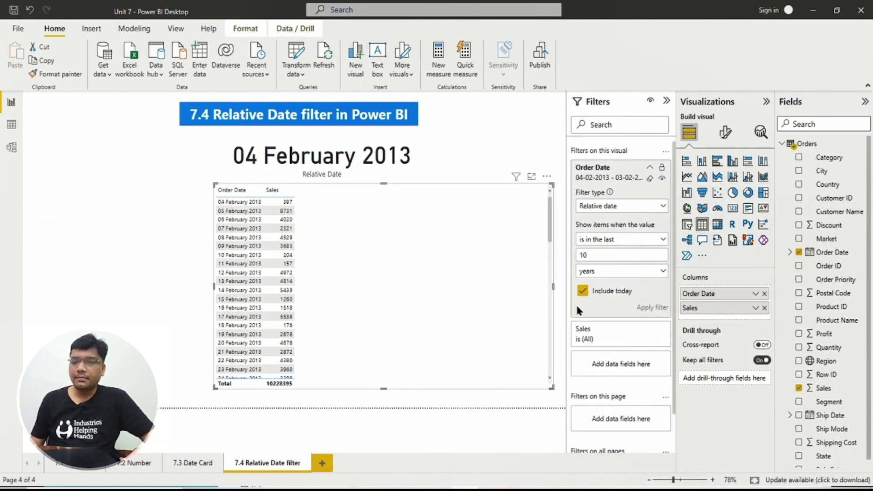
scroll(278, 336, down, 3)
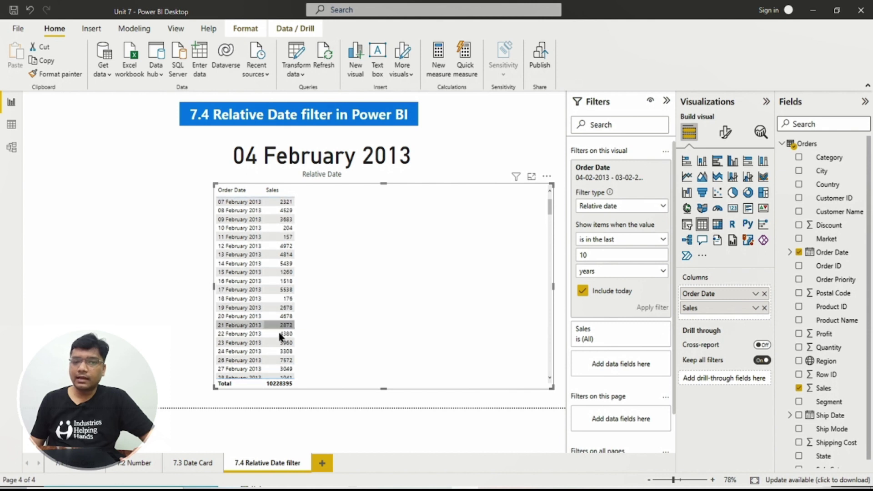
scroll(279, 344, up, 3)
Change the table's relative Order Date filter to the last 8 years and apply it
double_click(596, 256)
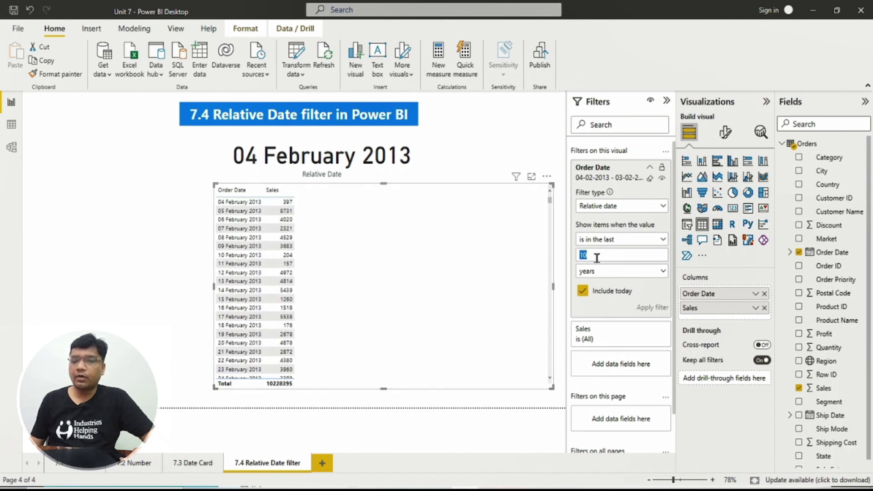
text(8)
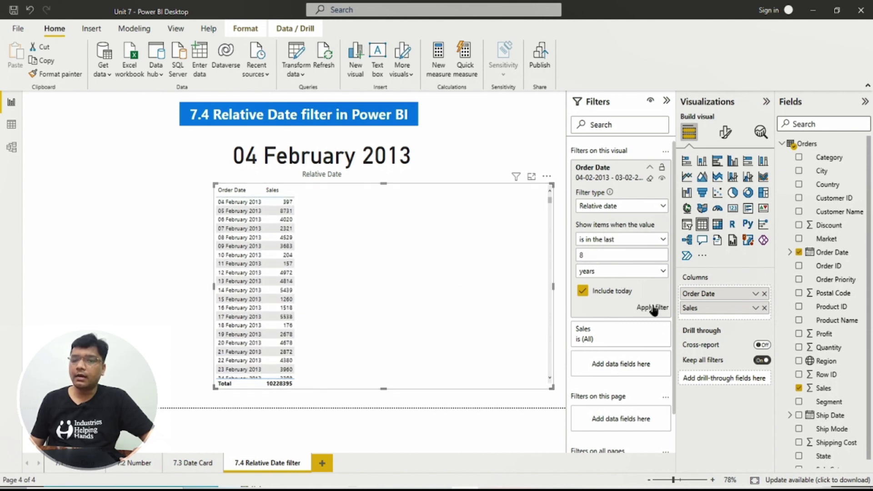
click(653, 308)
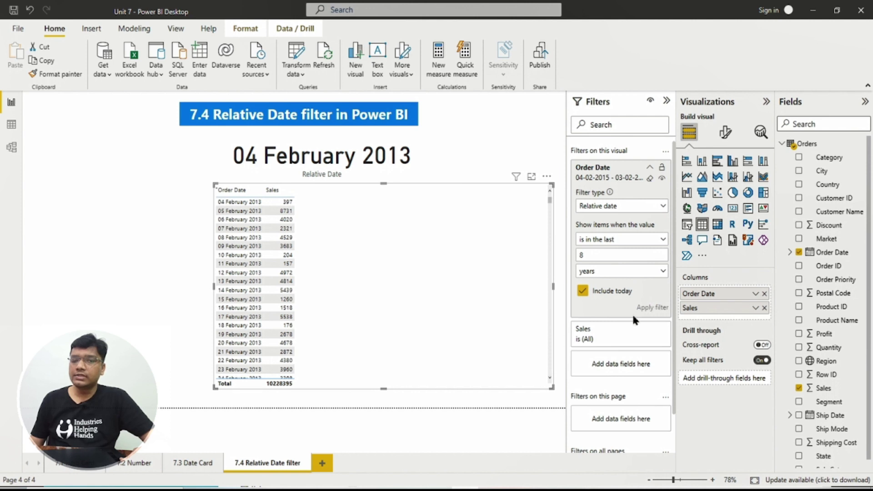
Apply the card's Order Date filter for the last 8 years, and turn off its option to include today
click(348, 164)
double_click(581, 255)
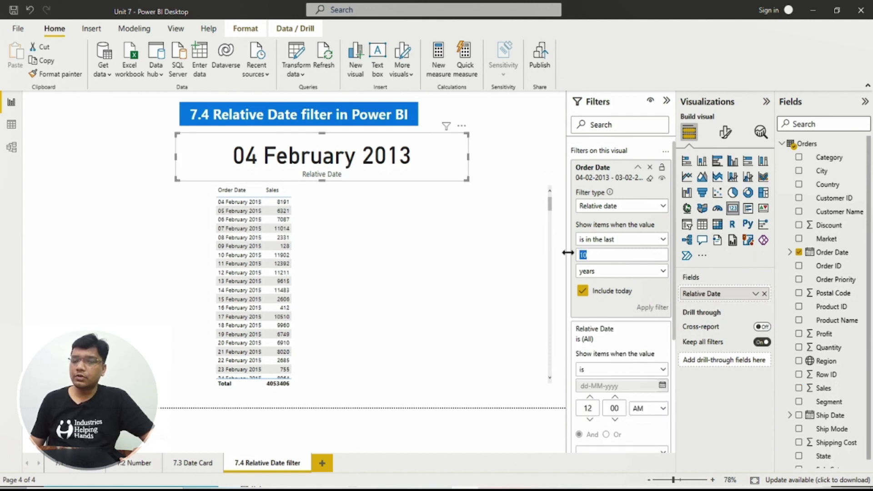
text(8)
click(646, 308)
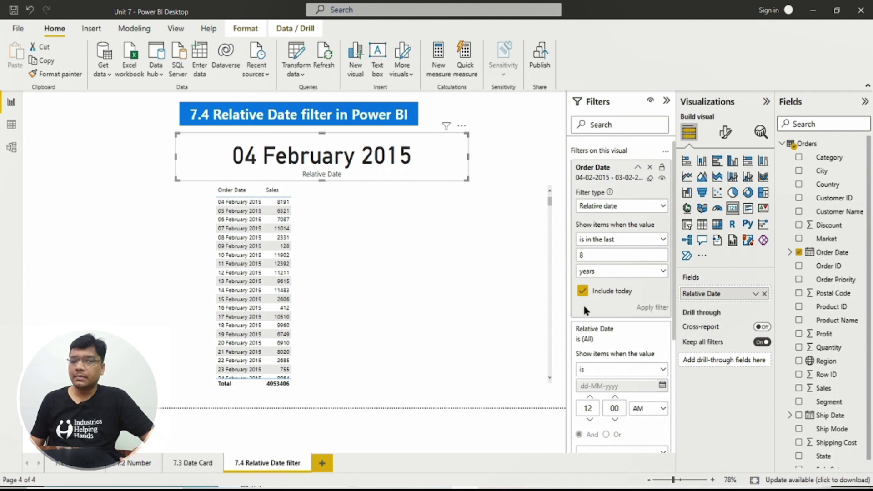
click(582, 291)
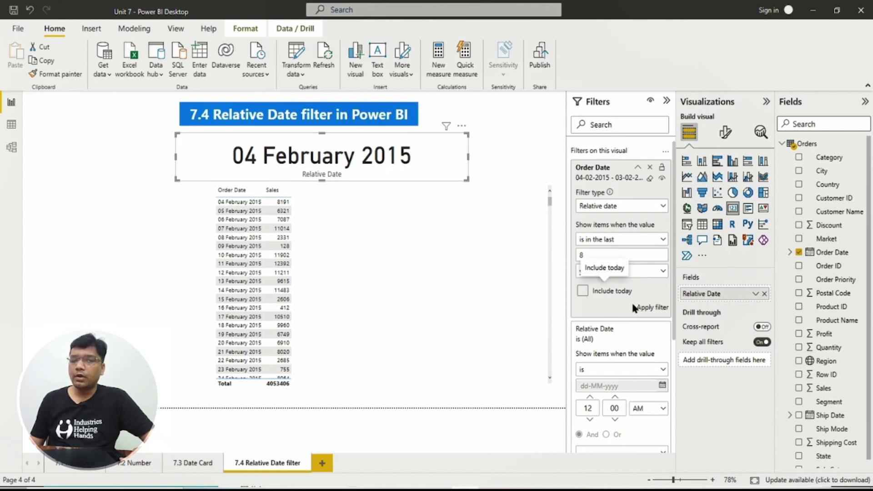